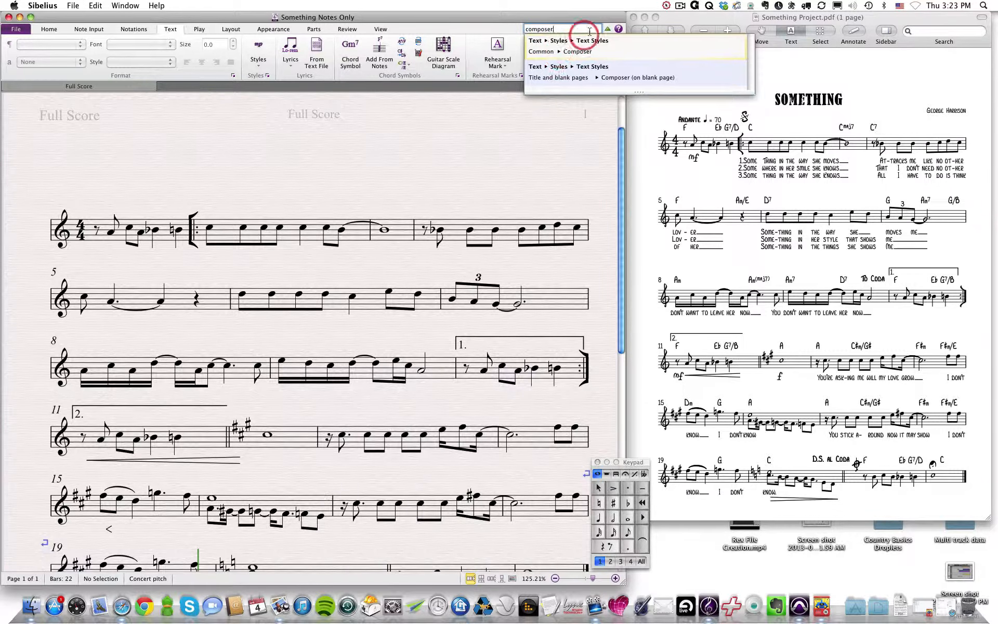
Step: Add the composer credit "George Harrison" above the first system using the Composer text style
{"action": "left_click", "coordinate": [547, 44]}
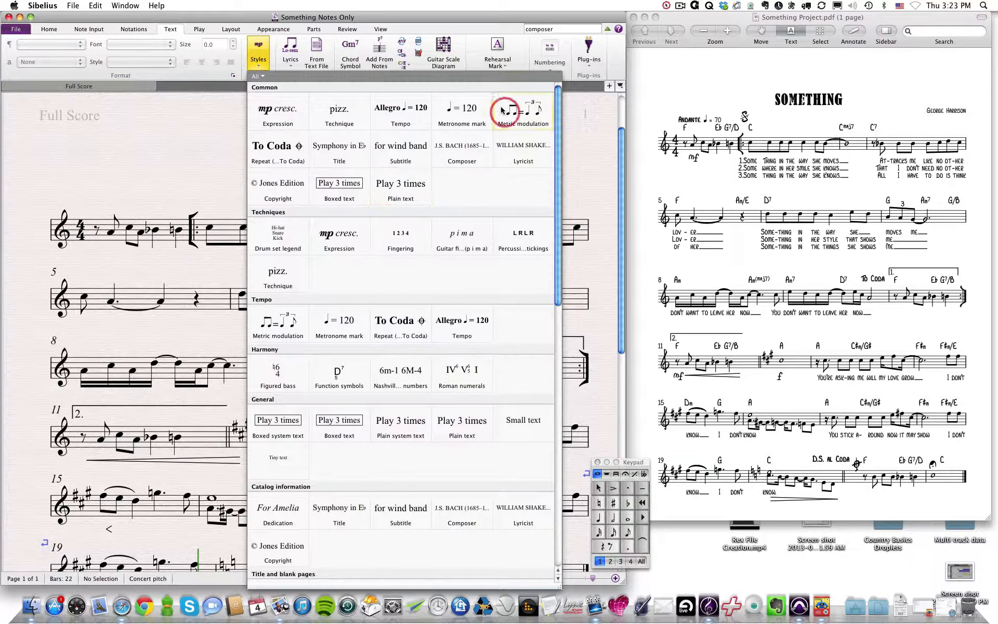
{"action": "left_click", "coordinate": [464, 151]}
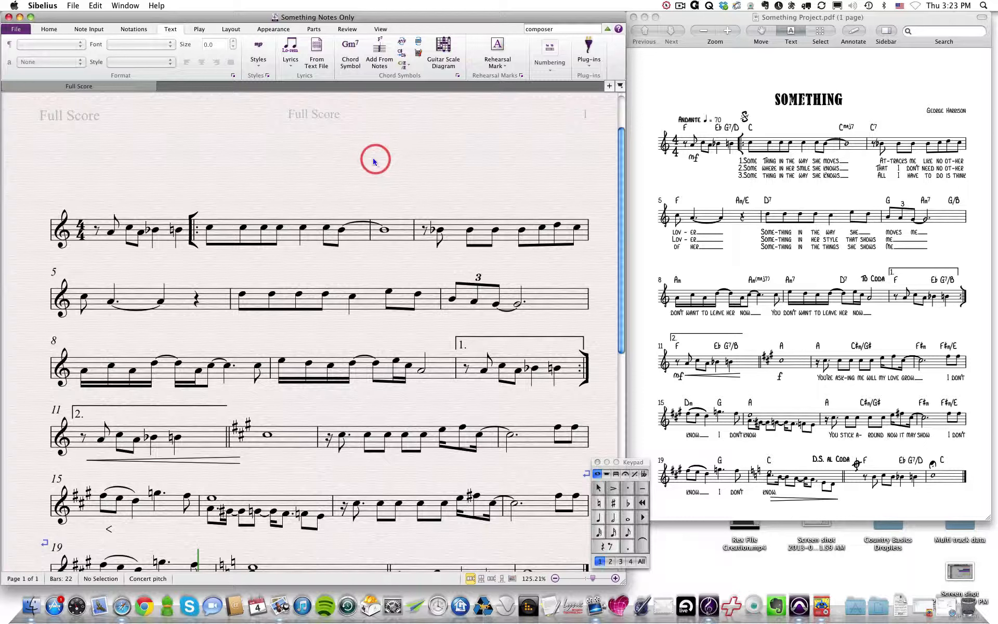
{"action": "left_click", "coordinate": [254, 138]}
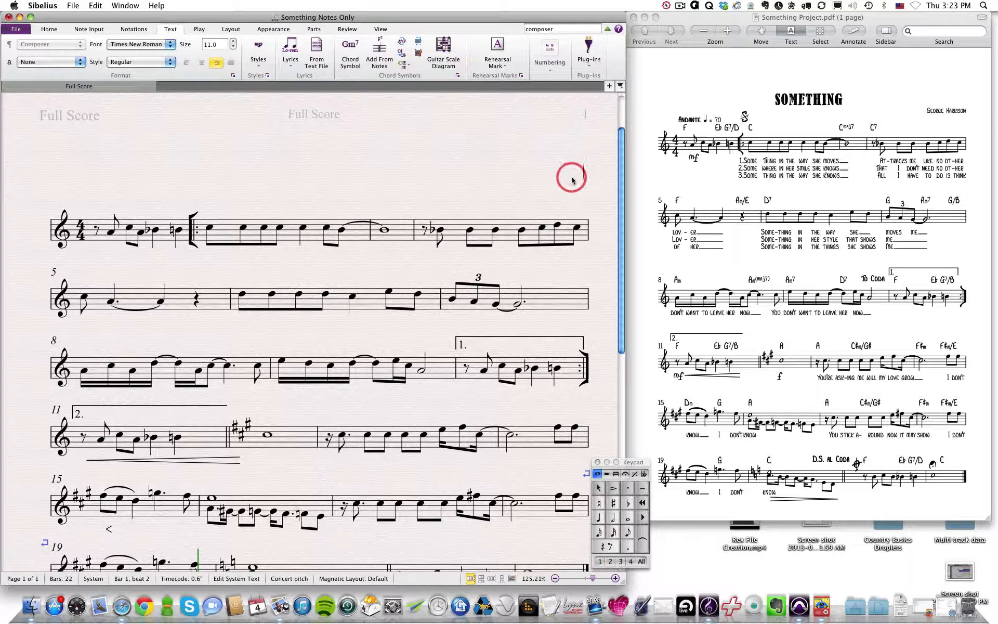
{"action": "type", "text": "George Harrison"}
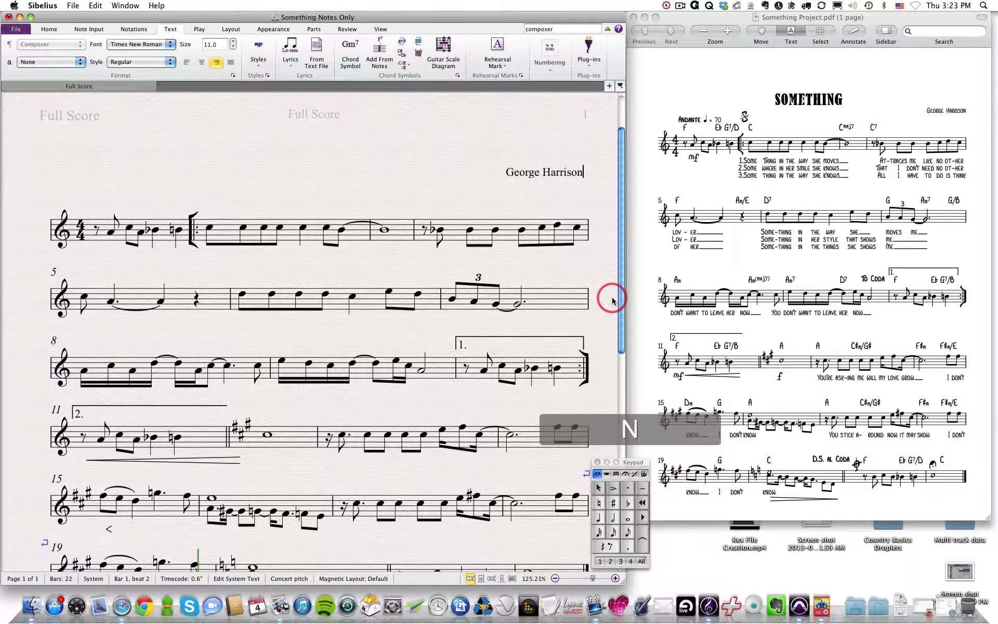
{"action": "left_click", "coordinate": [464, 128]}
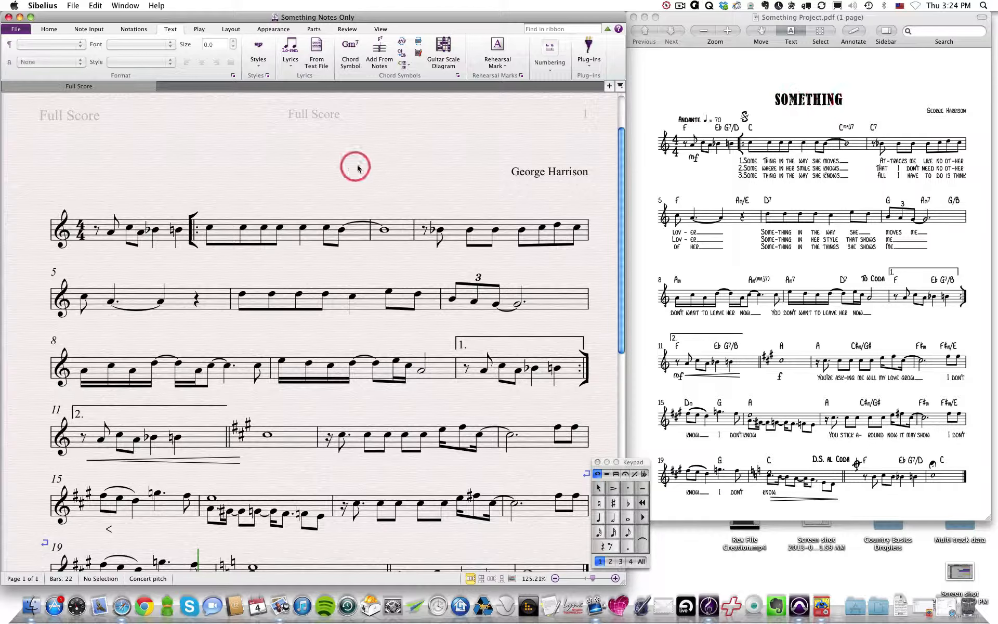
Step: Find the common Title text style by searching for "song title" and add the title "Something" at the head of the score
{"action": "left_click", "coordinate": [540, 28]}
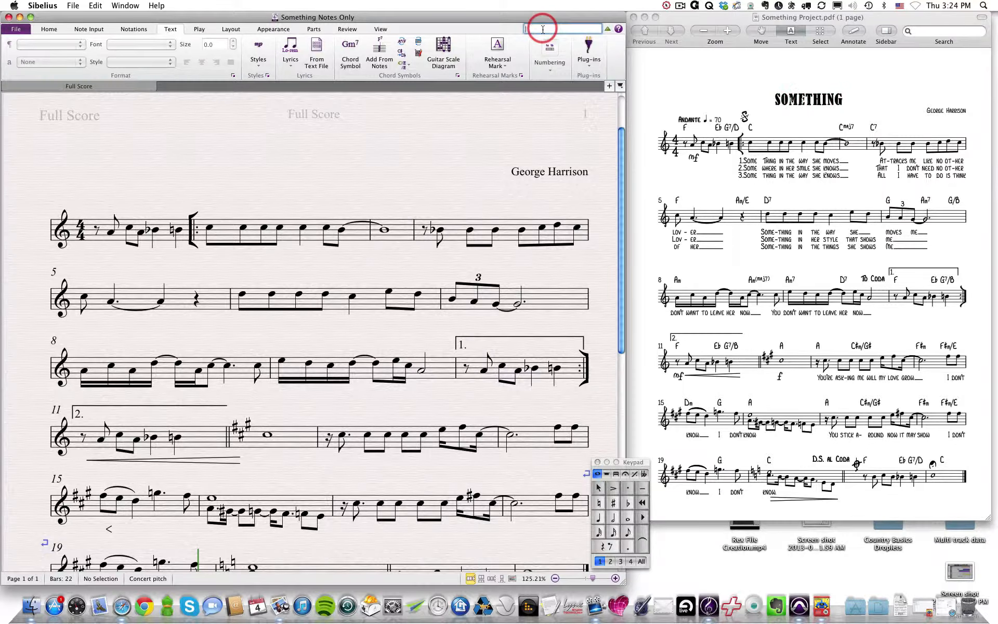
{"action": "type", "text": "song title"}
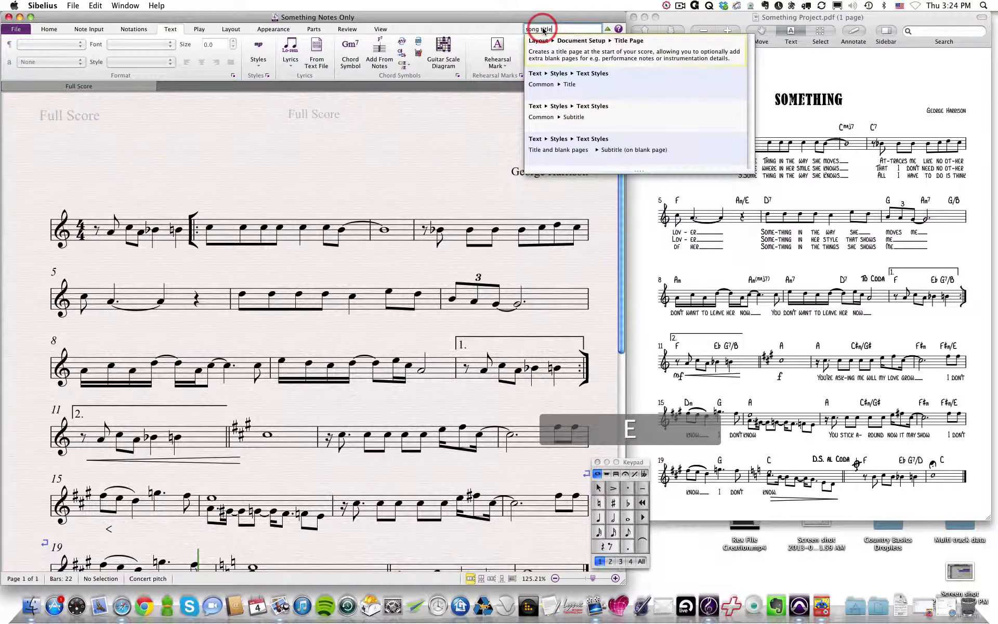
{"action": "left_click", "coordinate": [559, 87]}
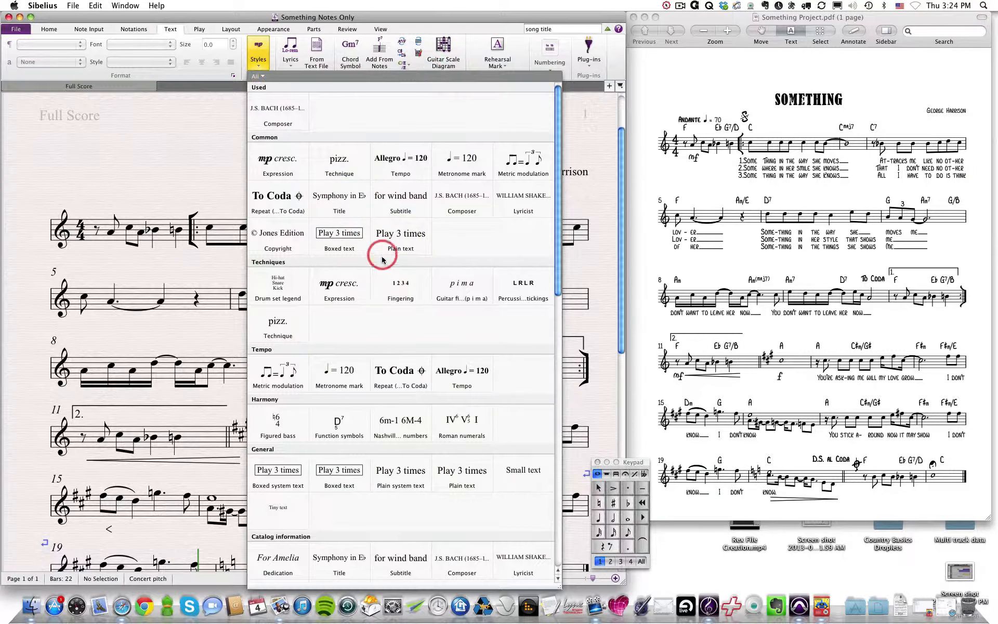
{"action": "left_click", "coordinate": [340, 207]}
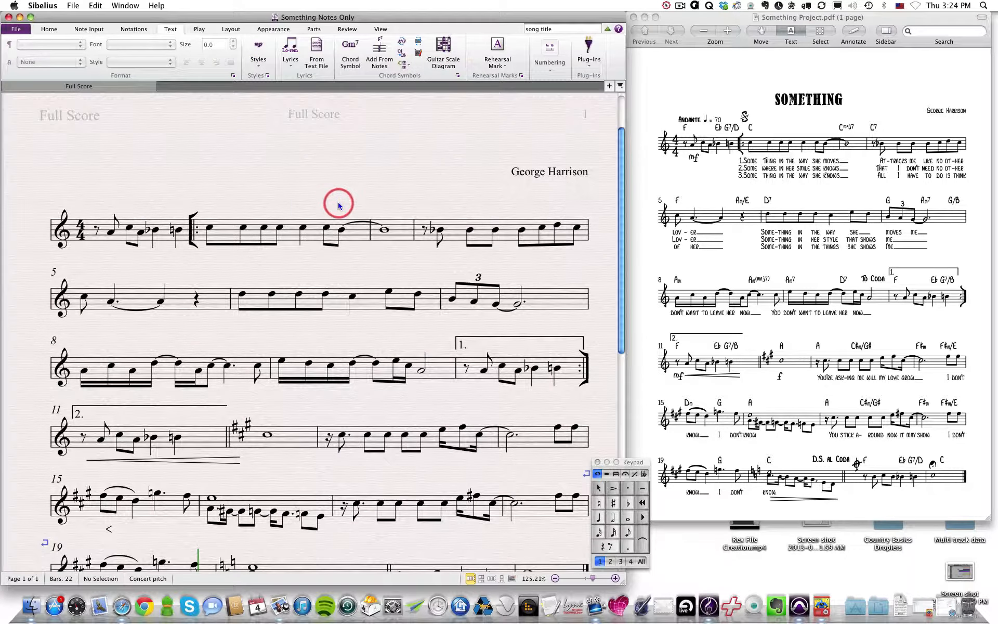
{"action": "left_click", "coordinate": [169, 119]}
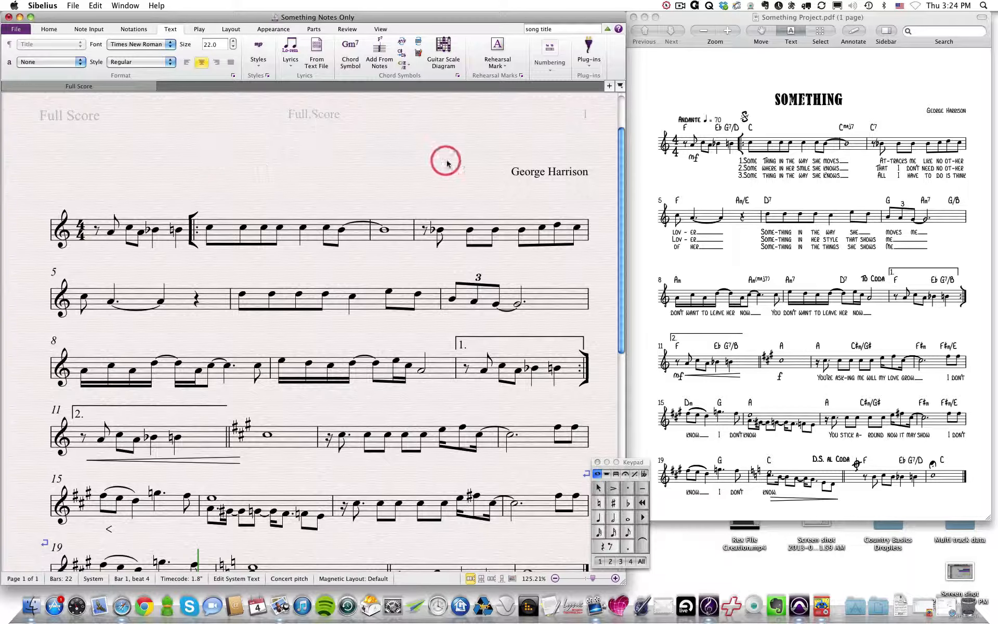
{"action": "type", "text": "Something"}
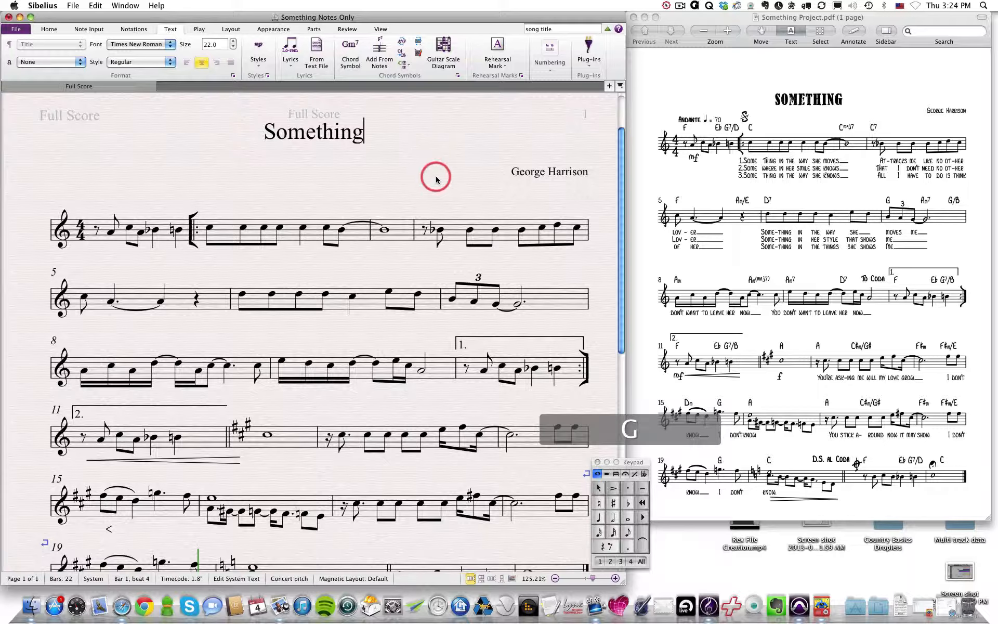
{"action": "key", "text": "Escape"}
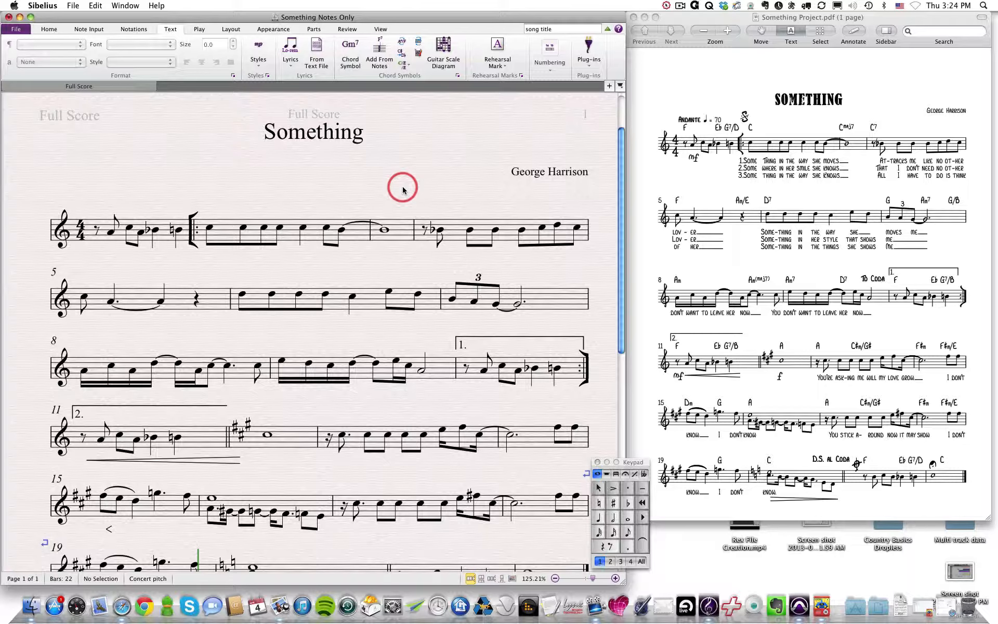
Step: Search for "tempo" and start a Tempo-style text object above the beginning of the first bar
{"action": "left_click", "coordinate": [553, 29]}
{"action": "left_click_drag", "start_coordinate": [526, 29], "coordinate": [561, 27]}
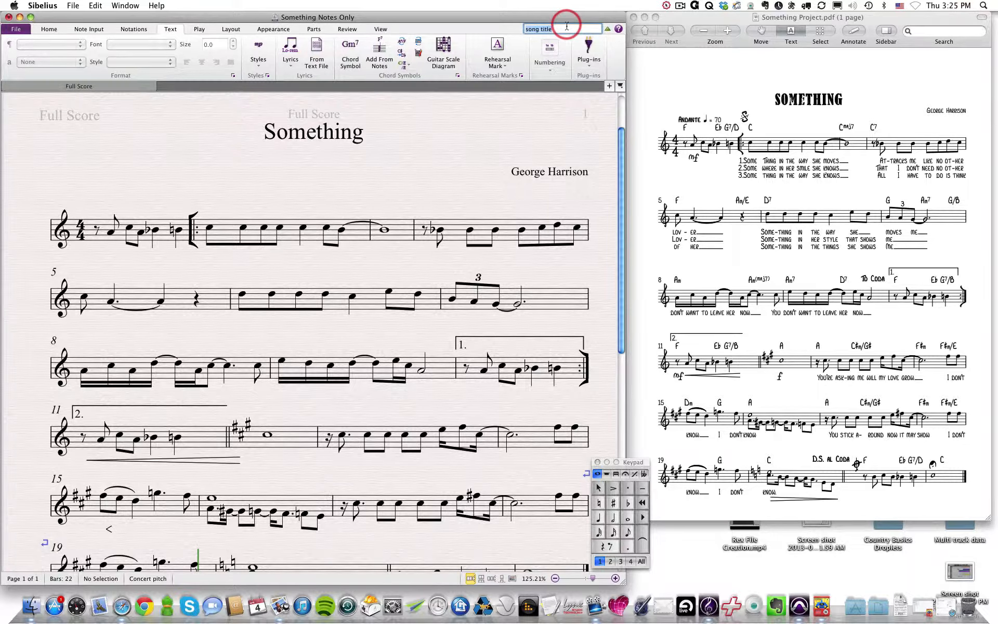
{"action": "type", "text": "tempo"}
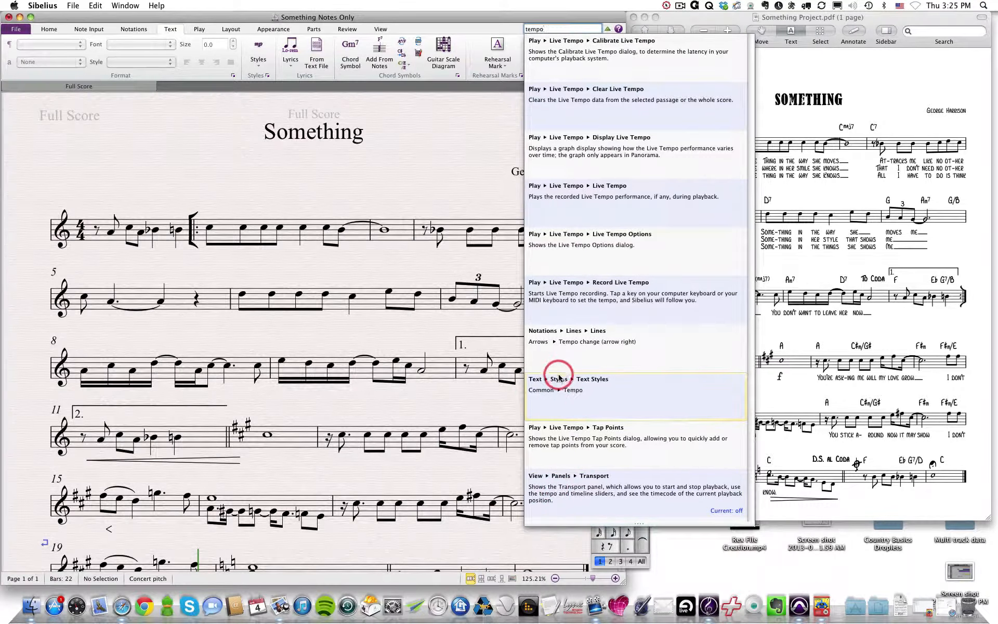
{"action": "left_click", "coordinate": [577, 403]}
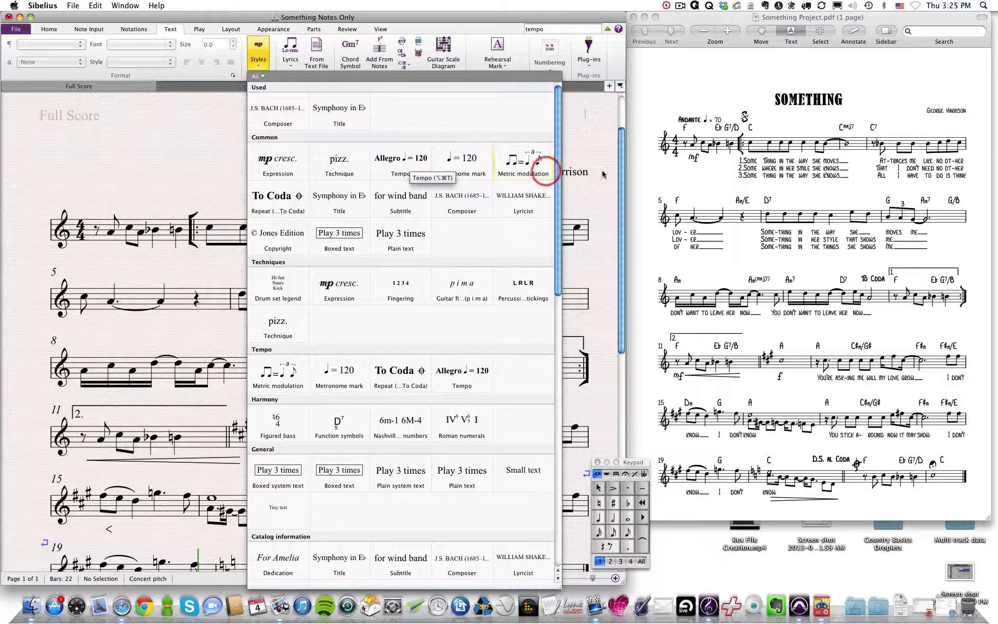
{"action": "left_click", "coordinate": [401, 165]}
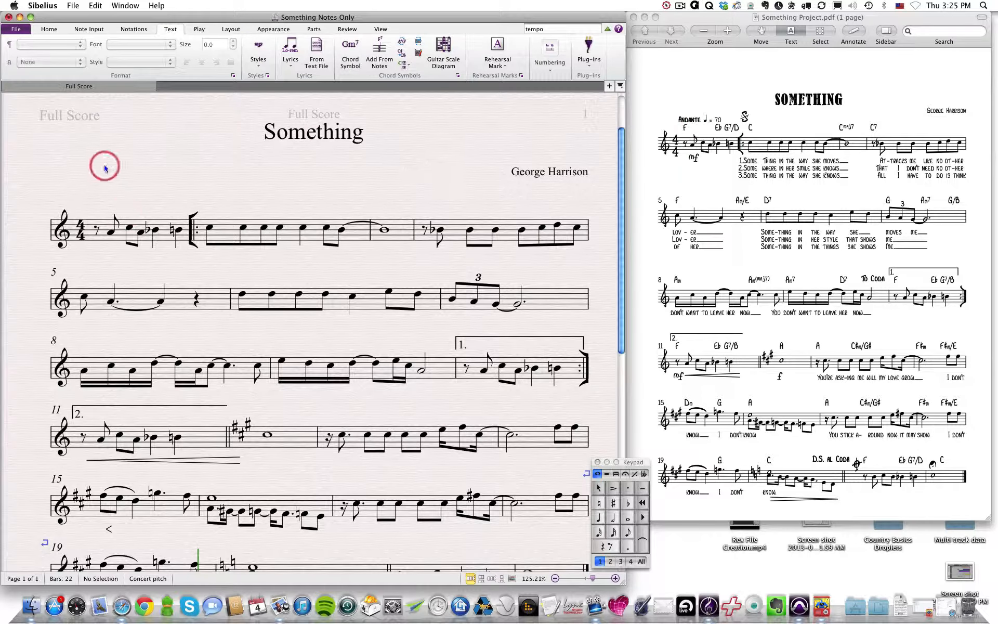
{"action": "left_click", "coordinate": [95, 208]}
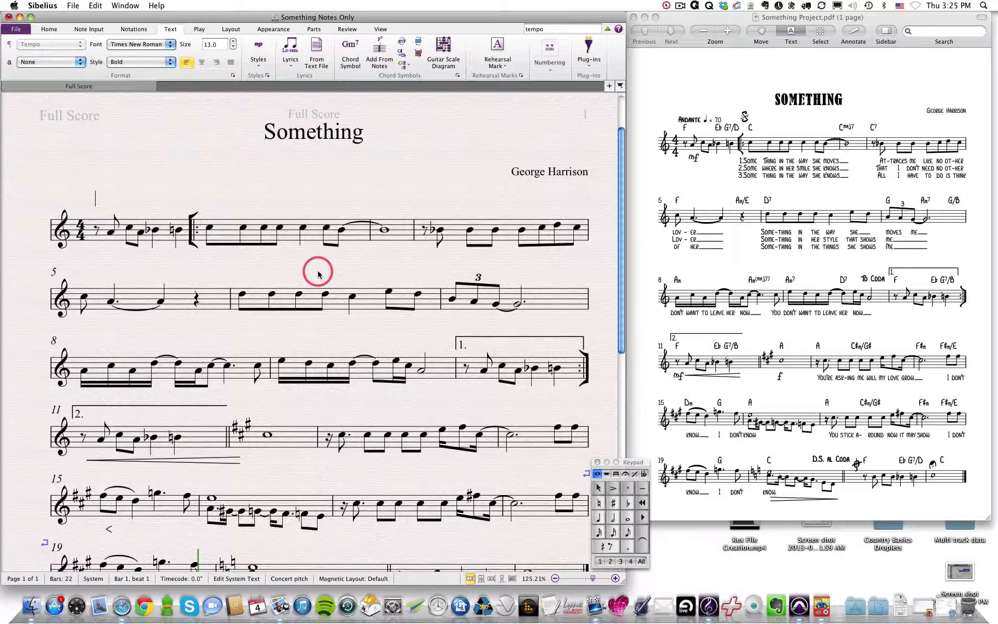
{"action": "type", "text": "Andante"}
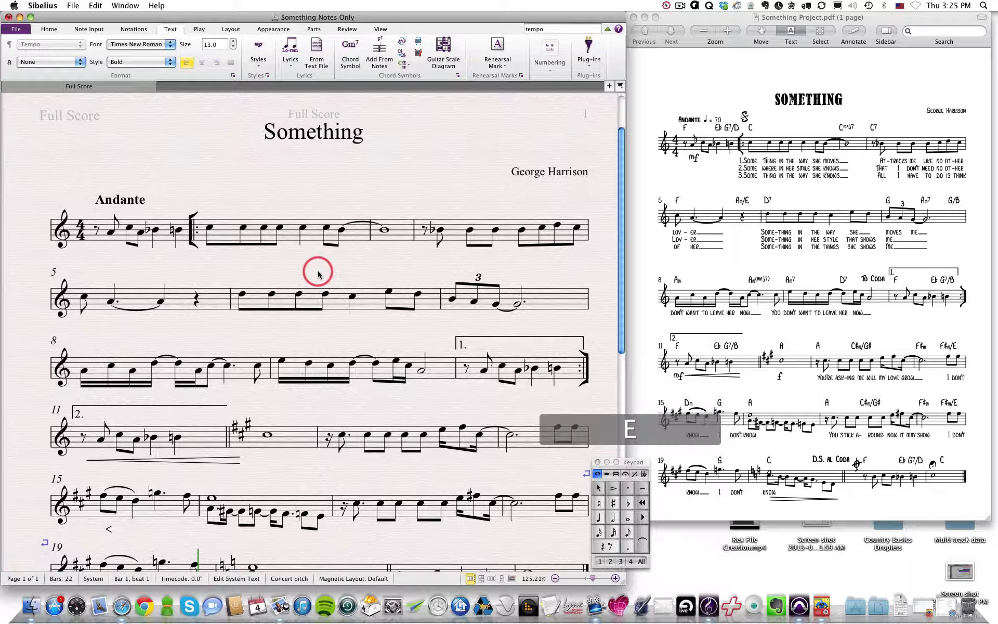
{"action": "key", "text": "BackSpace"}
{"action": "key", "text": "BackSpace"}
{"action": "key", "text": "BackSpace"}
{"action": "key", "text": "BackSpace"}
{"action": "key", "text": "BackSpace"}
{"action": "key", "text": "BackSpace"}
{"action": "key", "text": "BackSpace"}
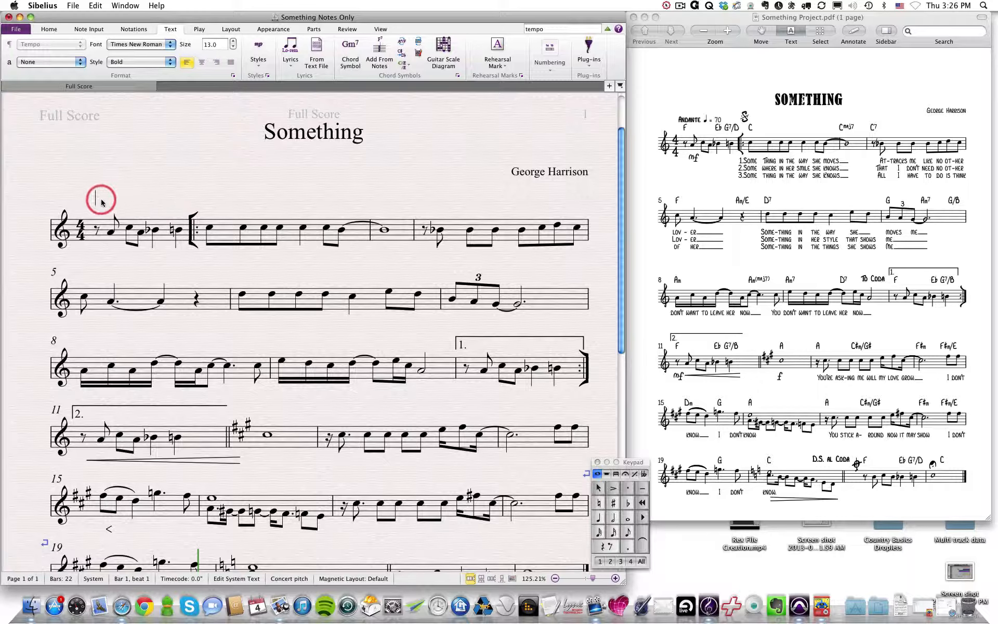
Step: Insert the predefined word Andante into the tempo text above the first bar
{"action": "key", "text": "ctrl"}
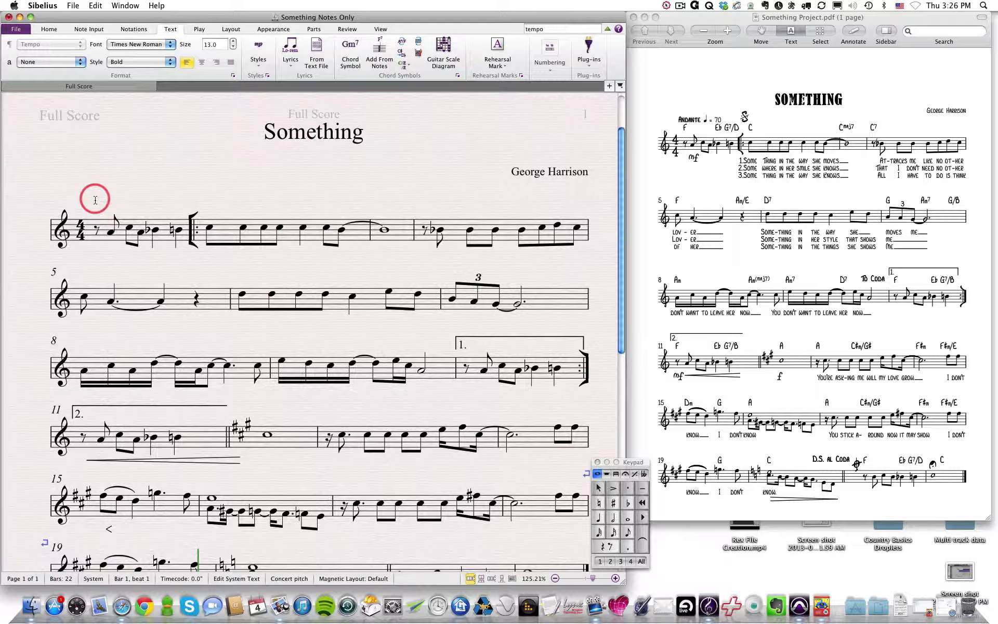
{"action": "left_click", "coordinate": [95, 201], "text": "ctrl"}
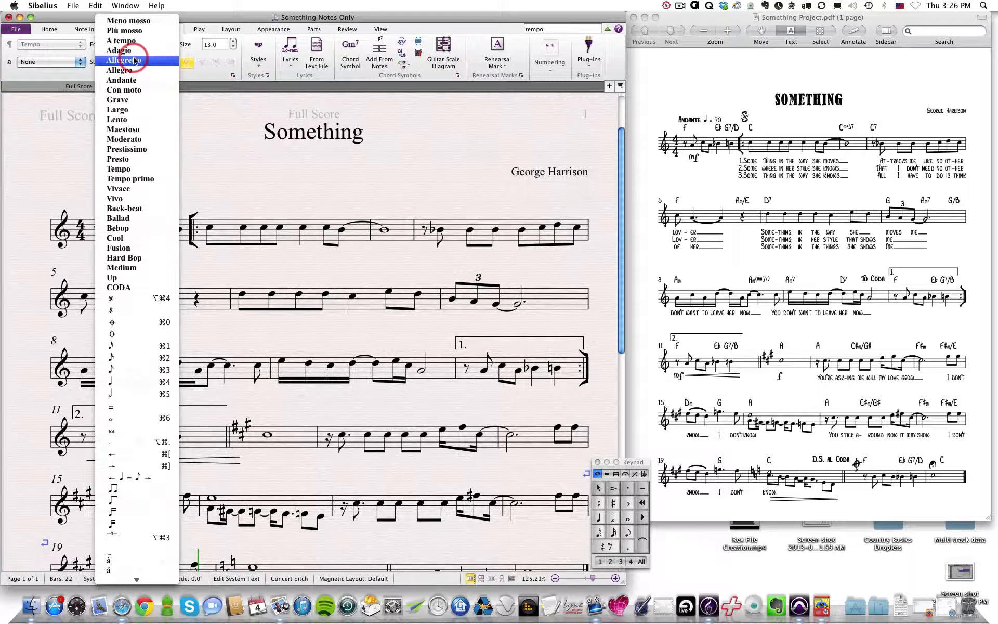
{"action": "left_click", "coordinate": [120, 81]}
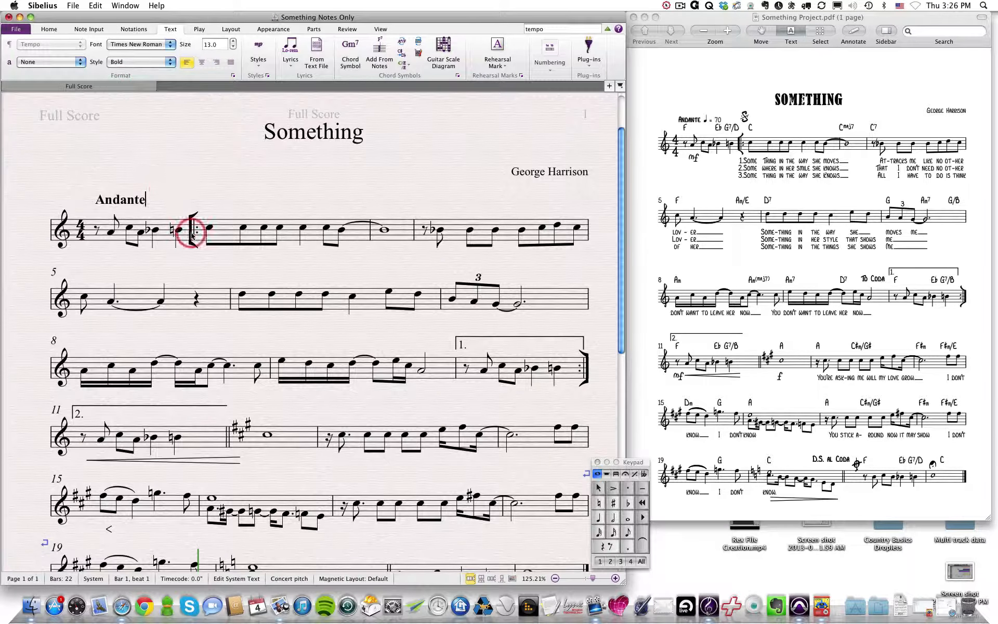
Step: Complete the Andante marking with the predefined quarter-note symbol followed by "=70"
{"action": "left_click", "coordinate": [149, 200], "text": "ctrl"}
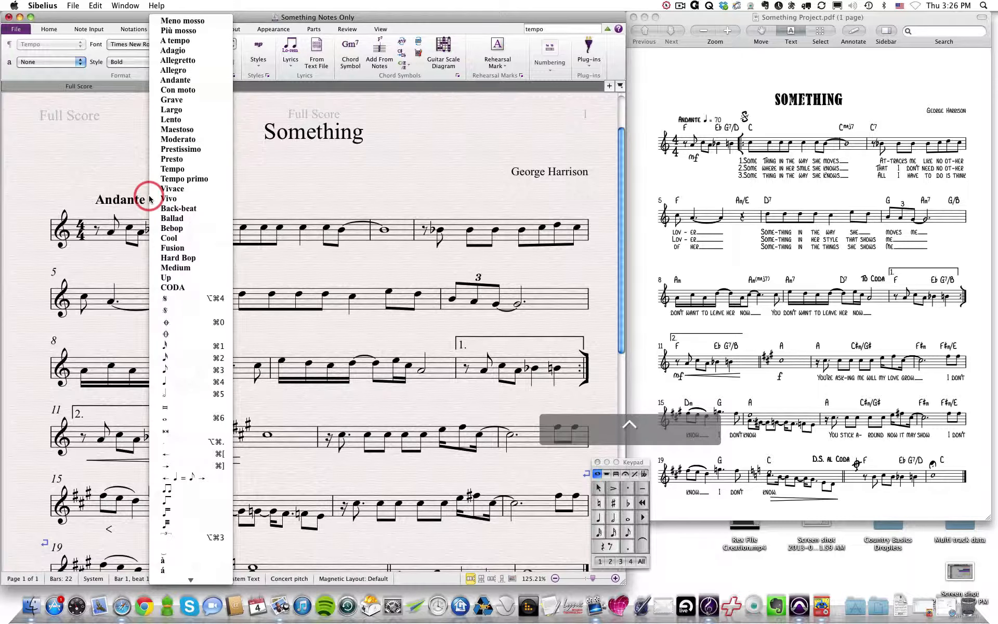
{"action": "scroll", "coordinate": [199, 512], "scroll_direction": "down", "scroll_amount": 5}
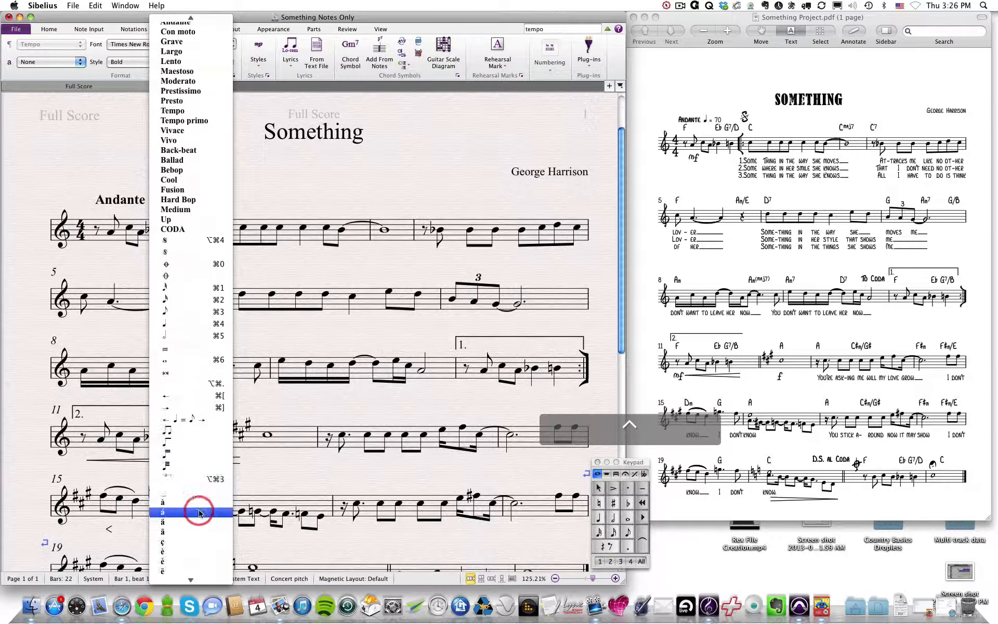
{"action": "scroll", "coordinate": [199, 512], "scroll_direction": "up", "scroll_amount": 1}
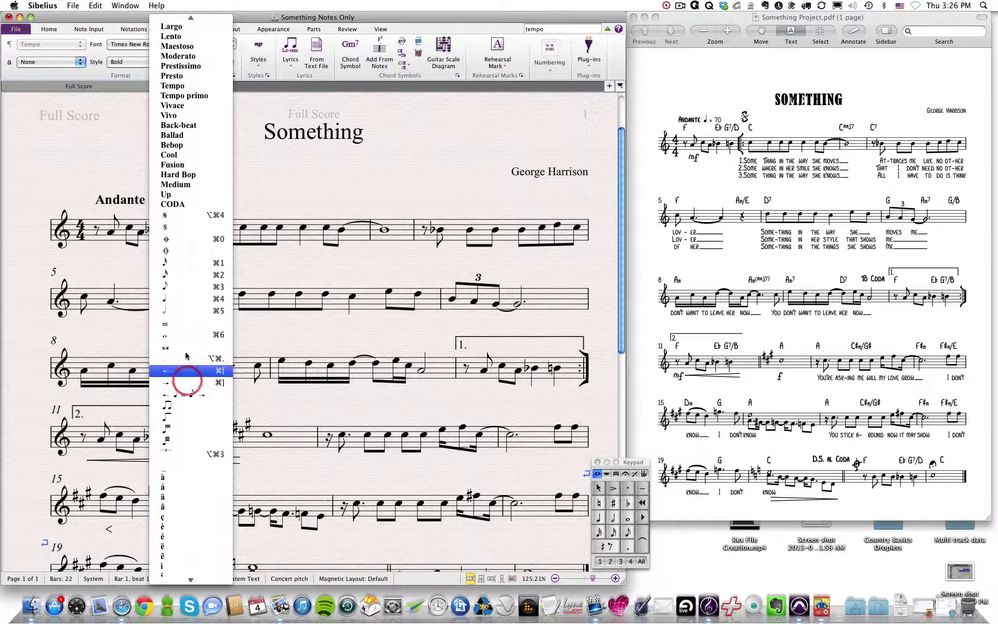
{"action": "left_click", "coordinate": [176, 300]}
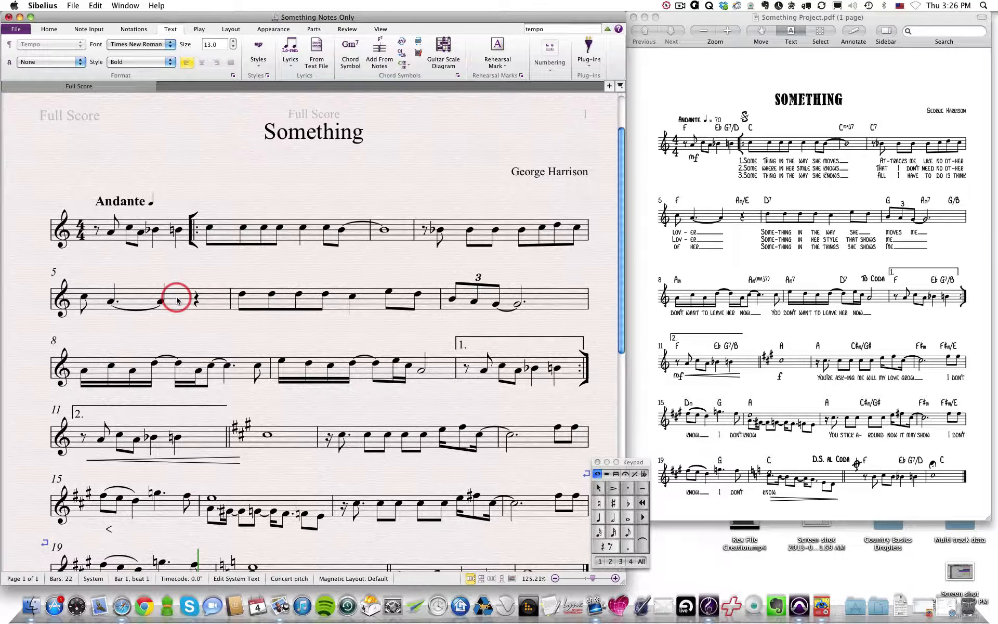
{"action": "type", "text": "="}
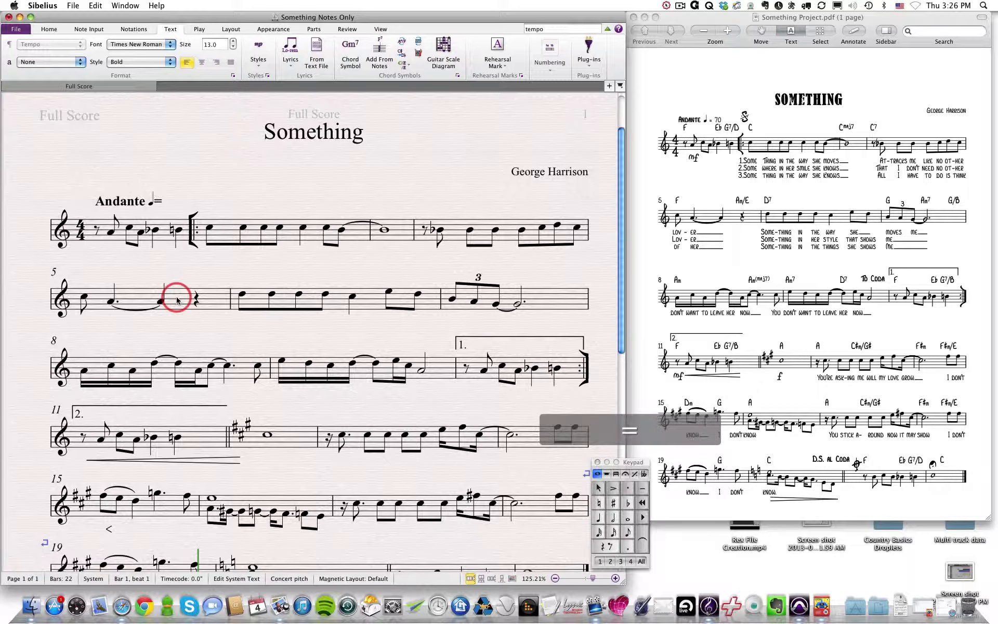
{"action": "type", "text": "70"}
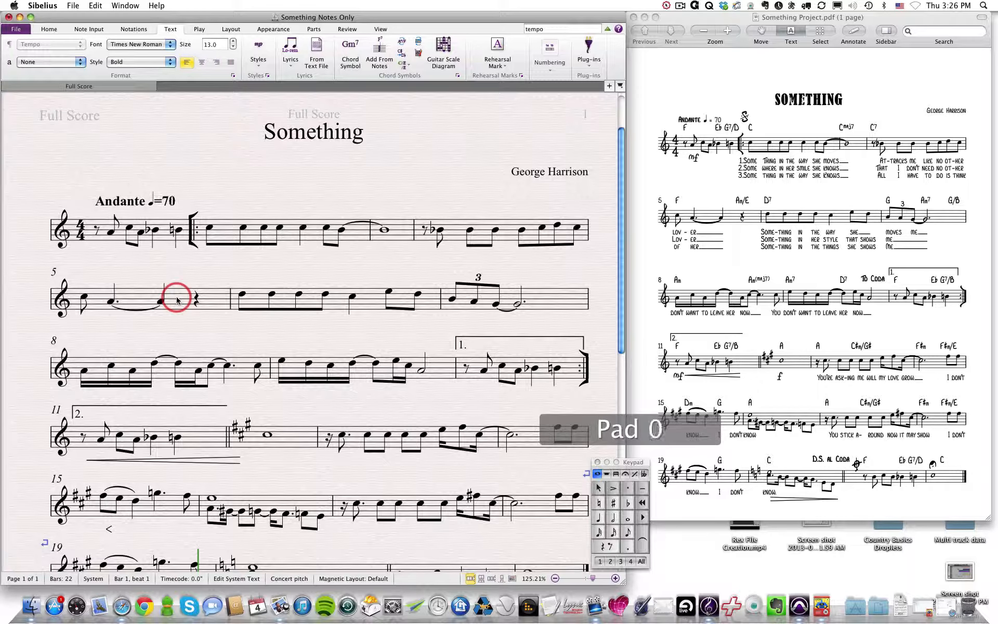
{"action": "key", "text": "Escape"}
{"action": "left_click", "coordinate": [185, 129]}
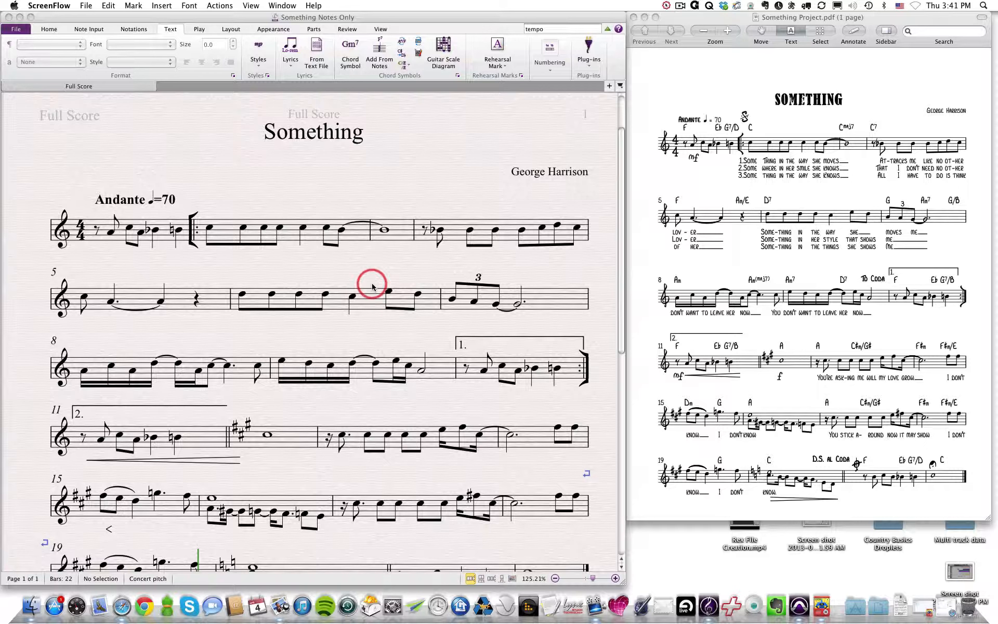
{"action": "left_click", "coordinate": [548, 29]}
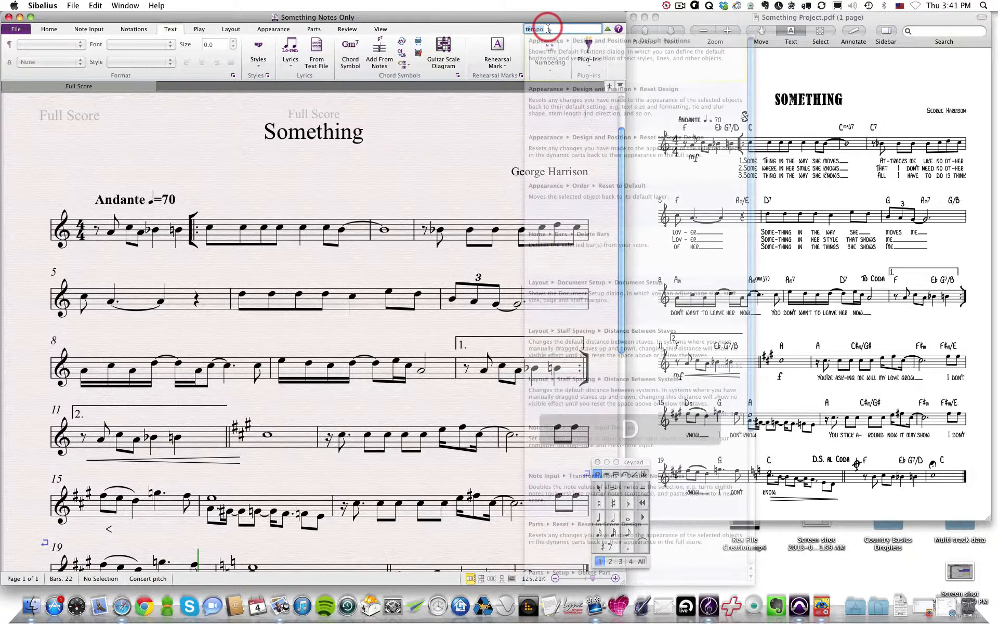
{"action": "key", "text": "BackSpace"}
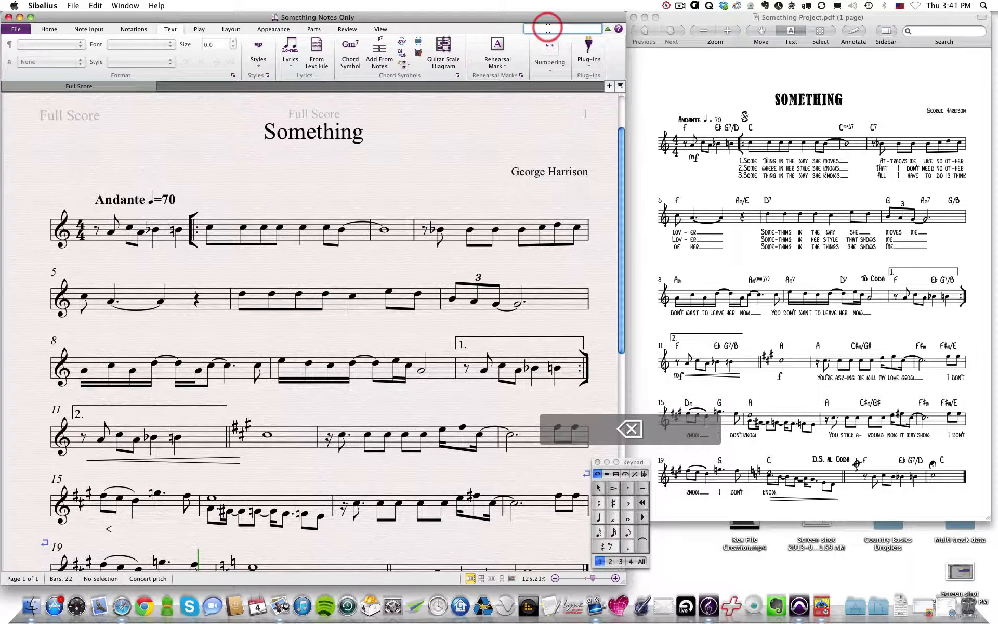
{"action": "type", "text": "dynamics"}
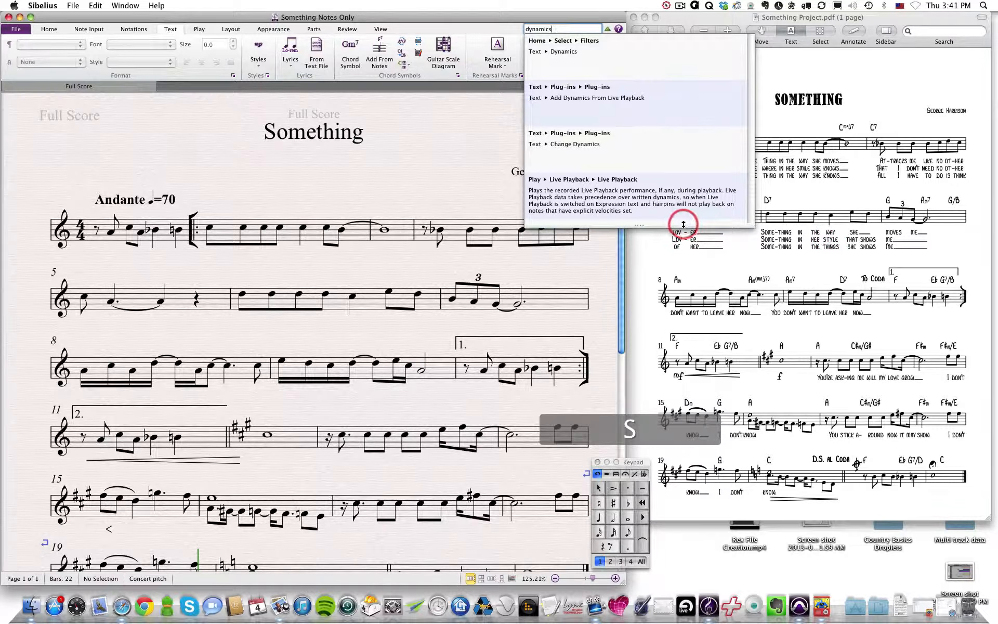
{"action": "key", "text": "BackSpace"}
{"action": "key", "text": "BackSpace"}
{"action": "key", "text": "BackSpace"}
{"action": "key", "text": "BackSpace"}
{"action": "key", "text": "BackSpace"}
{"action": "key", "text": "BackSpace"}
{"action": "key", "text": "BackSpace"}
{"action": "key", "text": "BackSpace"}
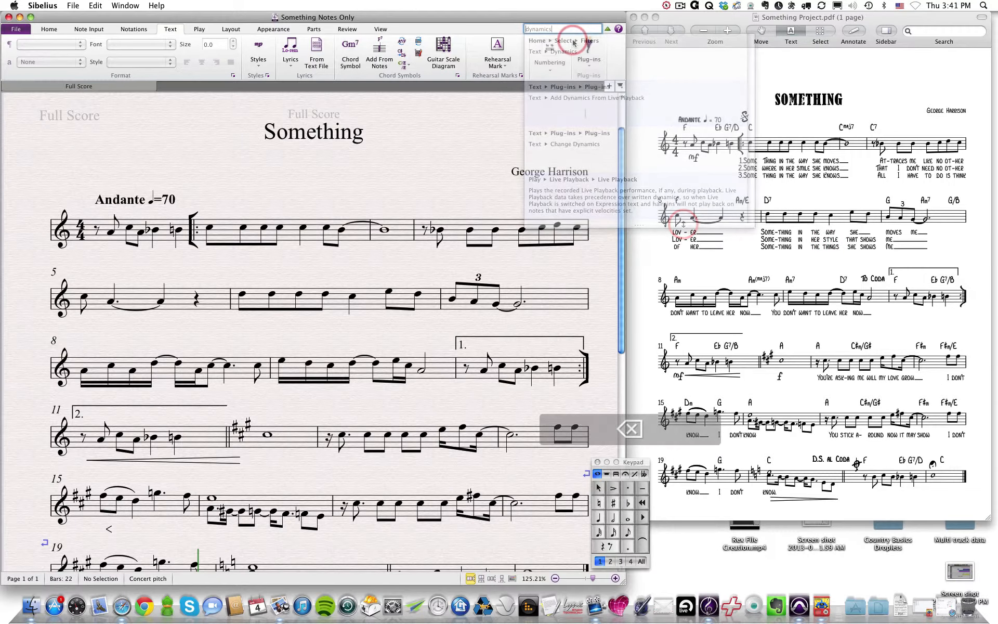
Step: Find the Expression text style by searching for "expression" and add the predefined dynamic mf beneath the start of the first bar
{"action": "type", "text": "expression"}
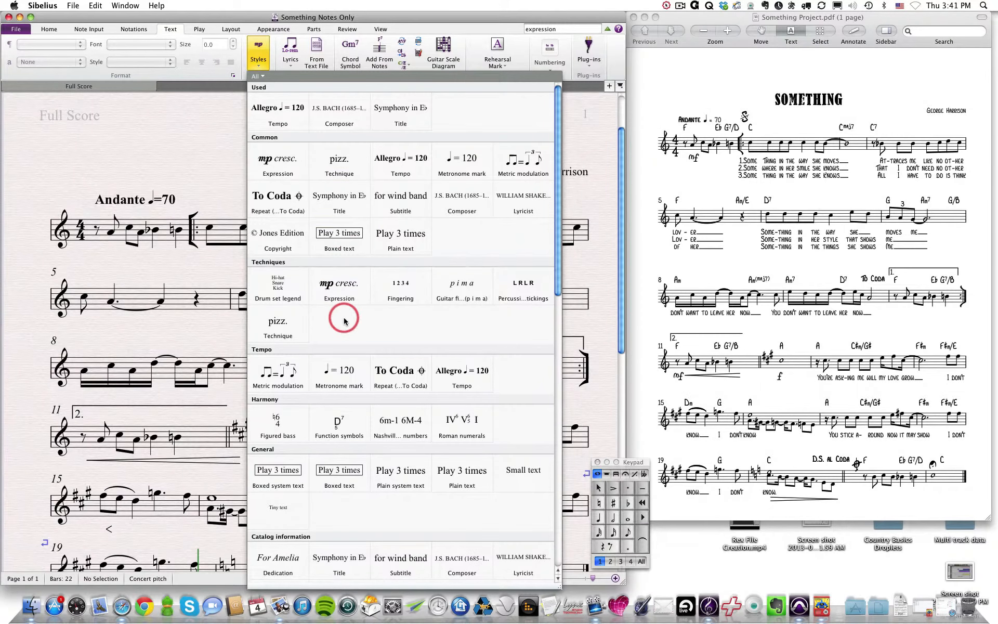
{"action": "left_click", "coordinate": [338, 286]}
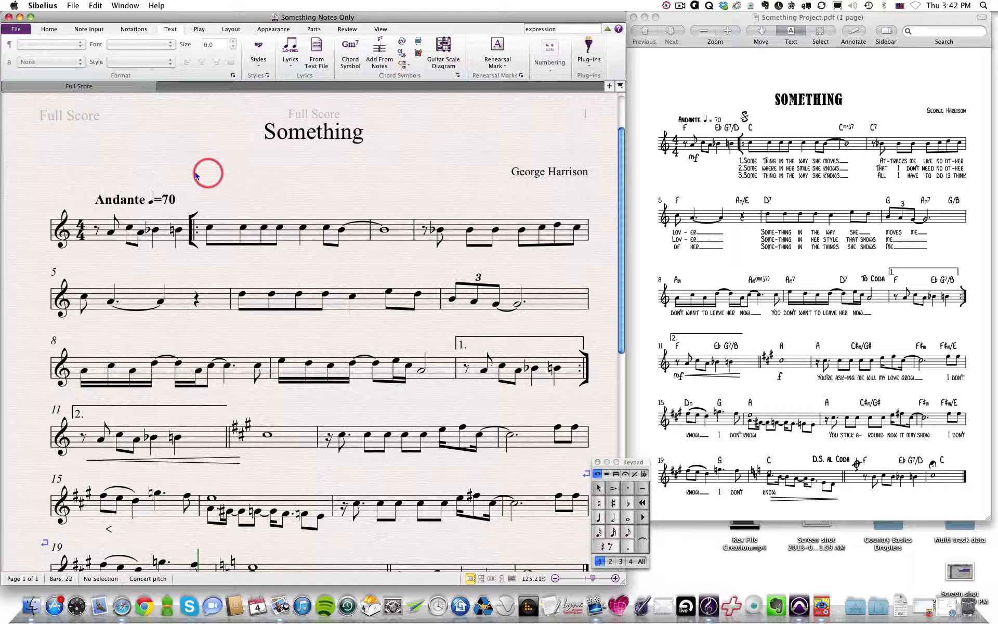
{"action": "left_click", "coordinate": [102, 238]}
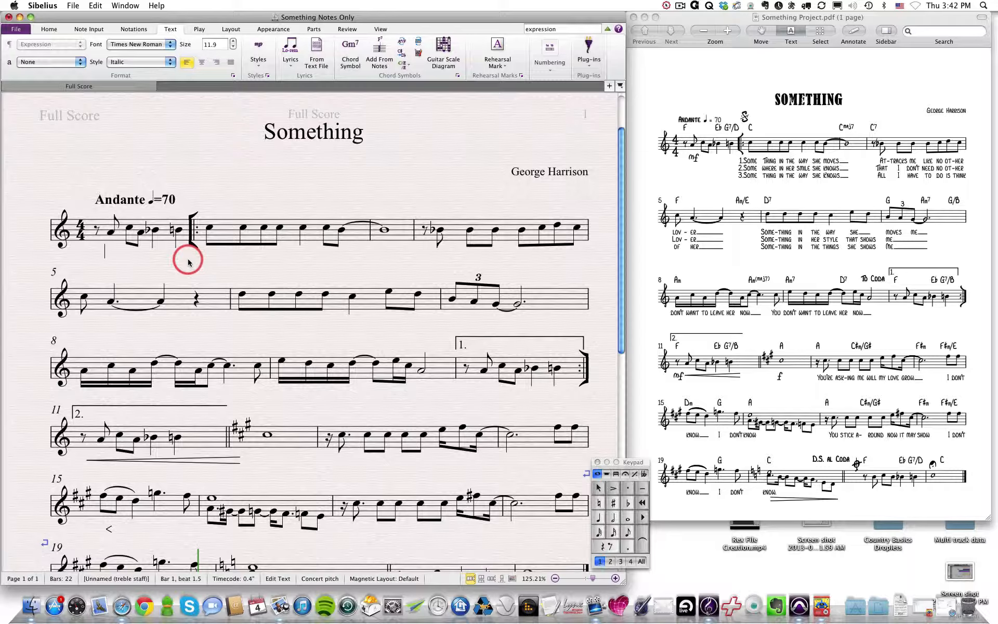
{"action": "left_click", "coordinate": [104, 253], "text": "ctrl"}
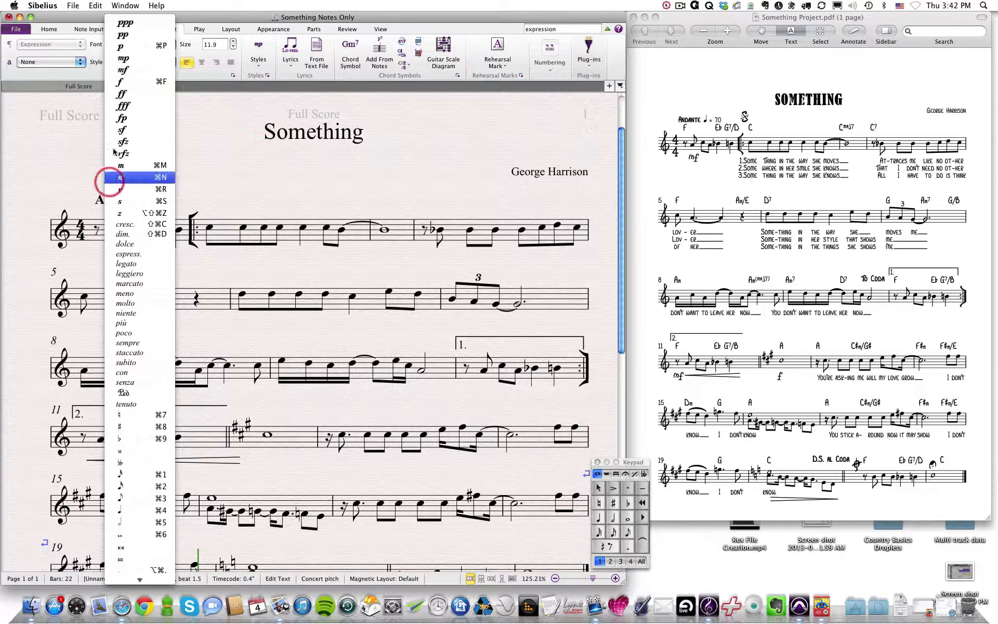
{"action": "left_click", "coordinate": [123, 69]}
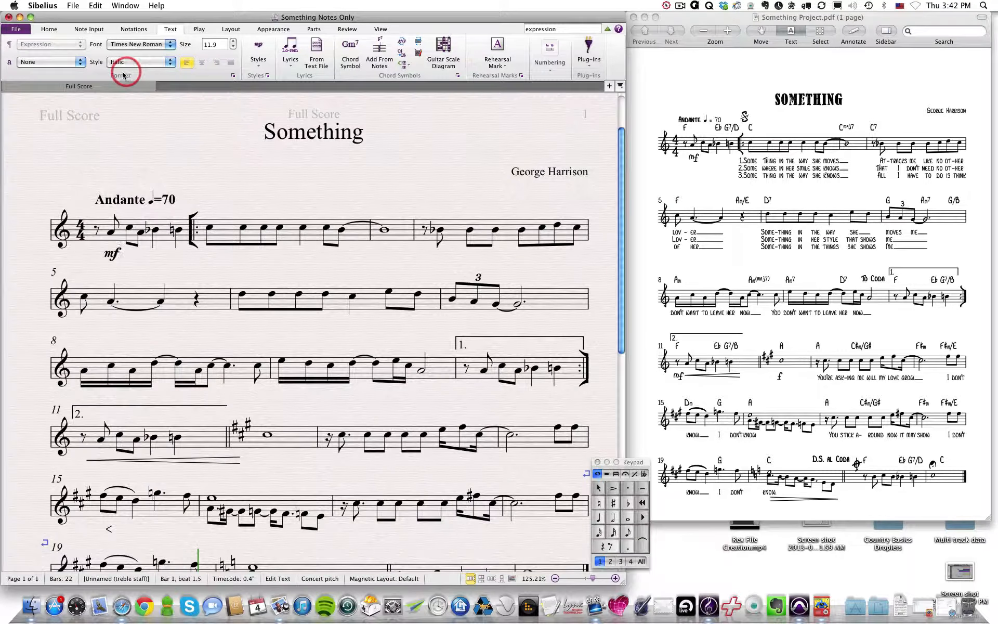
{"action": "left_click", "coordinate": [204, 182]}
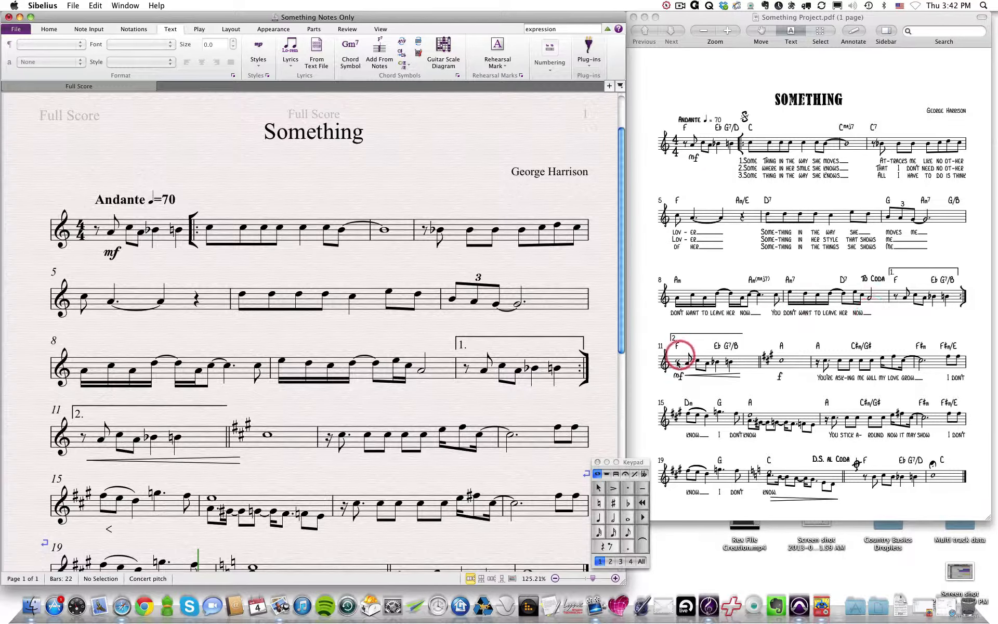
Step: Add an Expression-style text with the predefined dynamic mf beneath the opening rest of bar 11
{"action": "scroll", "coordinate": [205, 399], "scroll_direction": "down", "scroll_amount": 5}
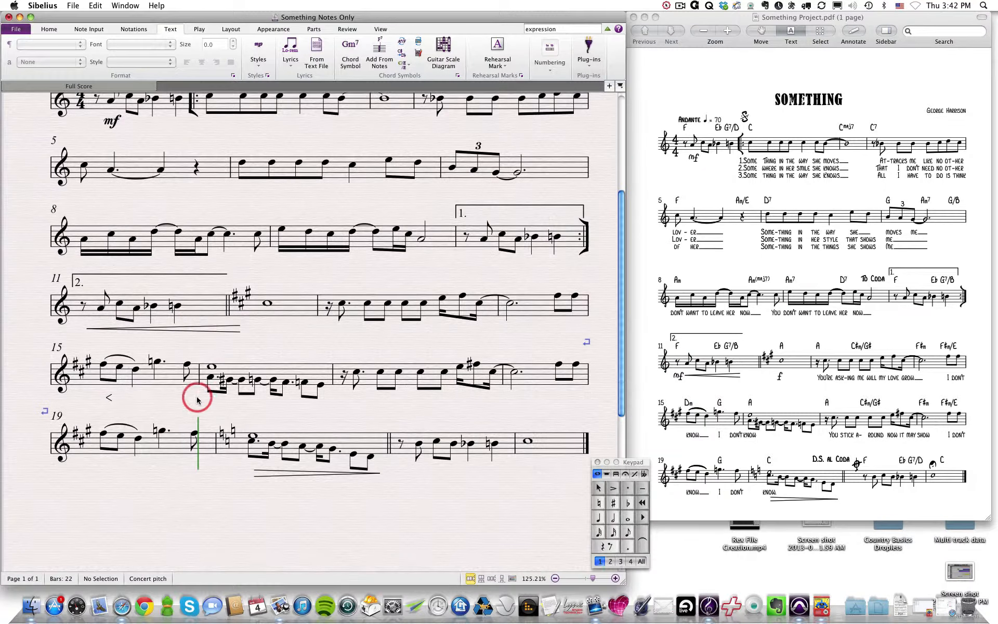
{"action": "left_click", "coordinate": [82, 309]}
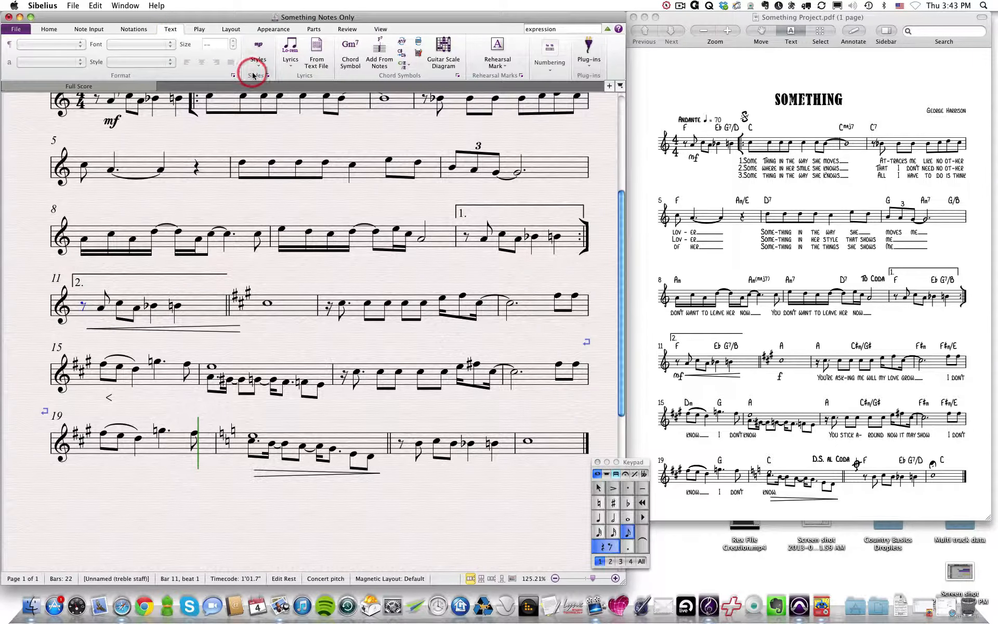
{"action": "left_click", "coordinate": [259, 56]}
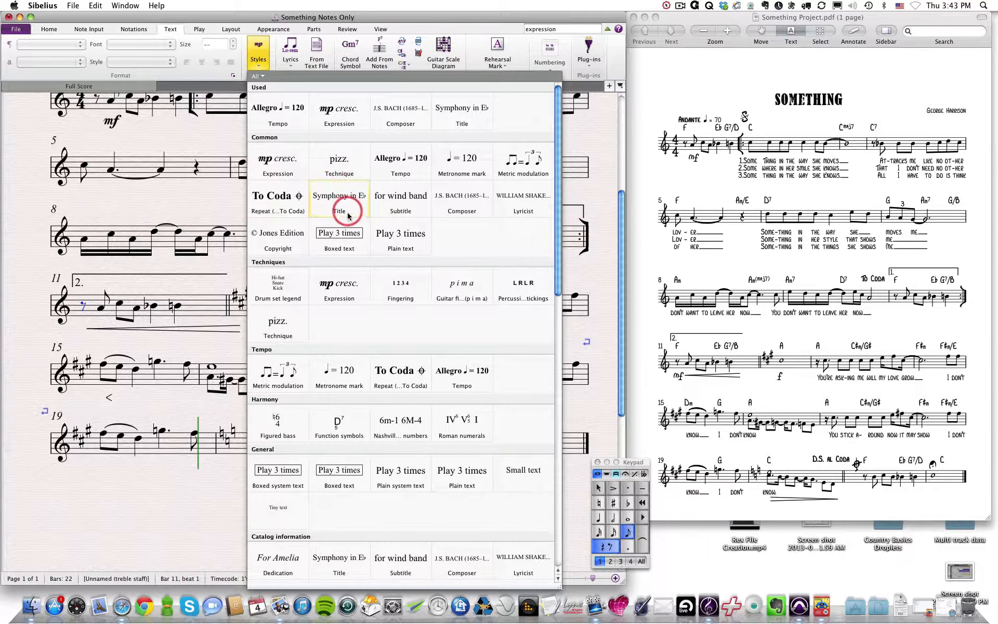
{"action": "left_click", "coordinate": [346, 292]}
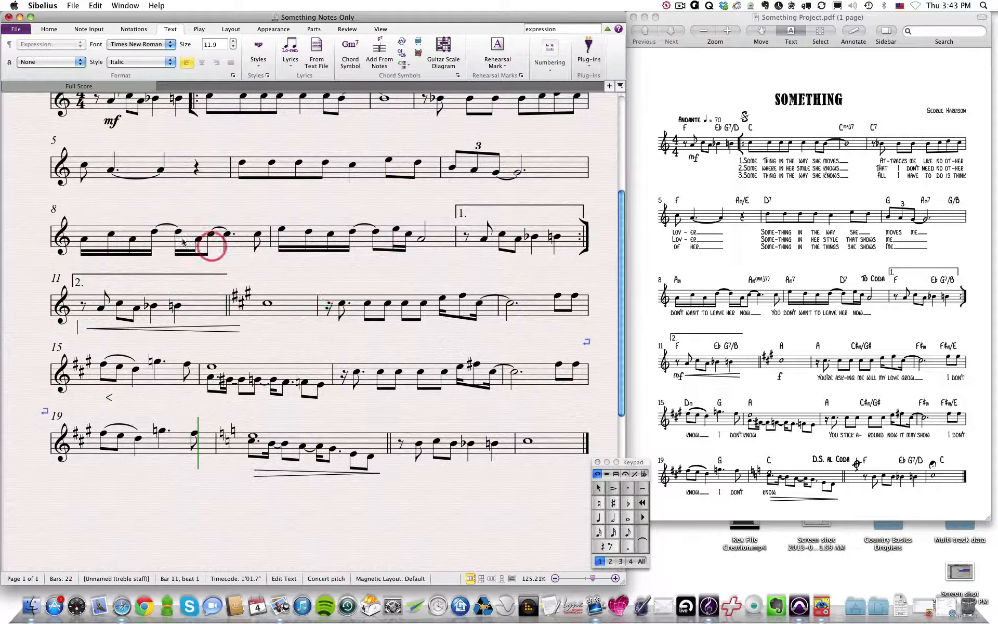
{"action": "left_click", "coordinate": [77, 327]}
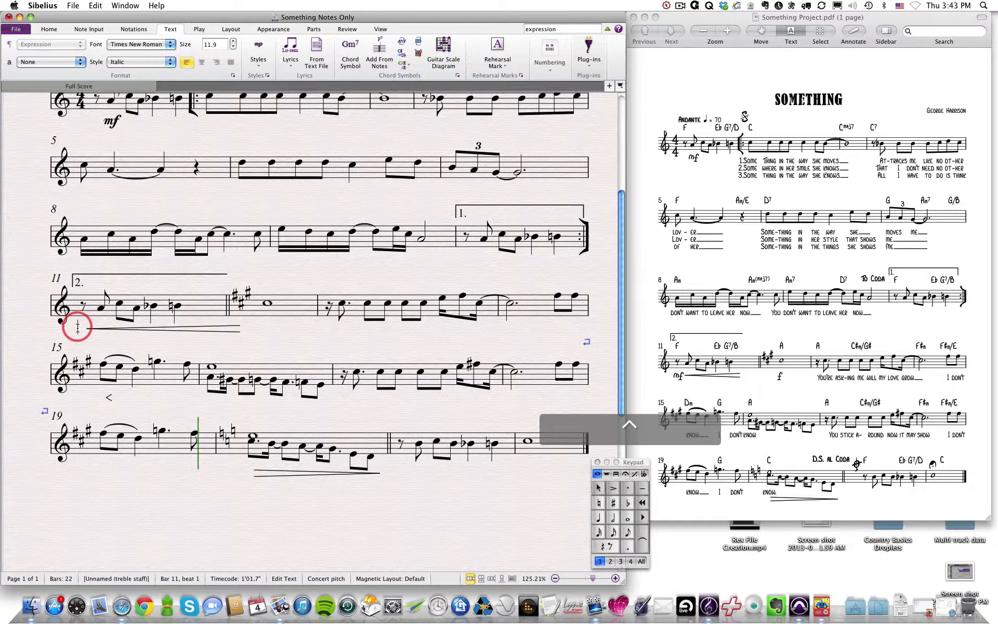
{"action": "right_click", "coordinate": [77, 327]}
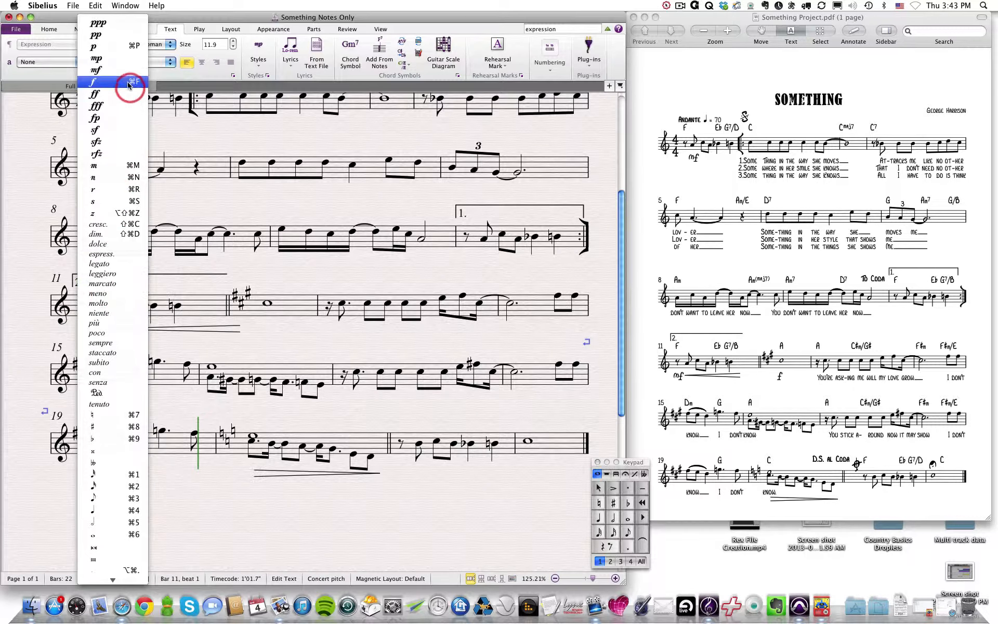
{"action": "left_click", "coordinate": [112, 70]}
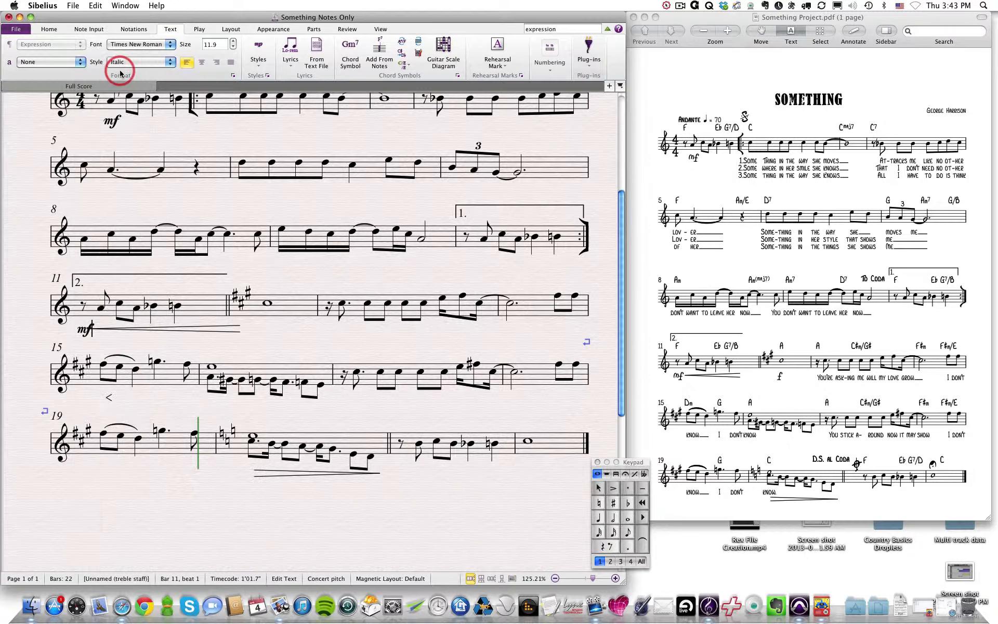
{"action": "left_click", "coordinate": [33, 261]}
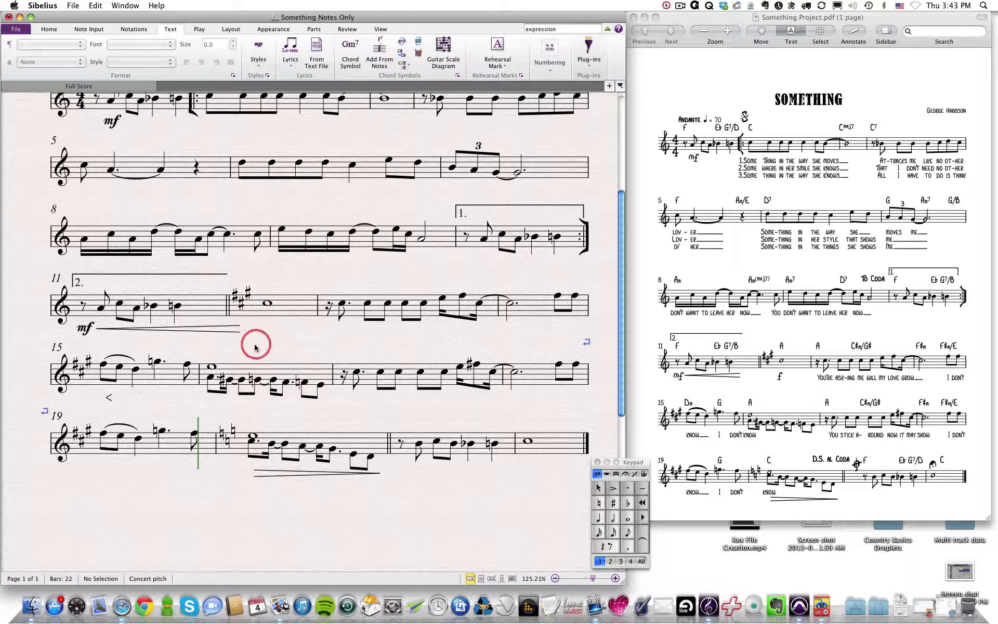
Step: Add an Expression-style text with the predefined dynamic f beneath the whole note in bar 12 and save the score
{"action": "left_click", "coordinate": [267, 303]}
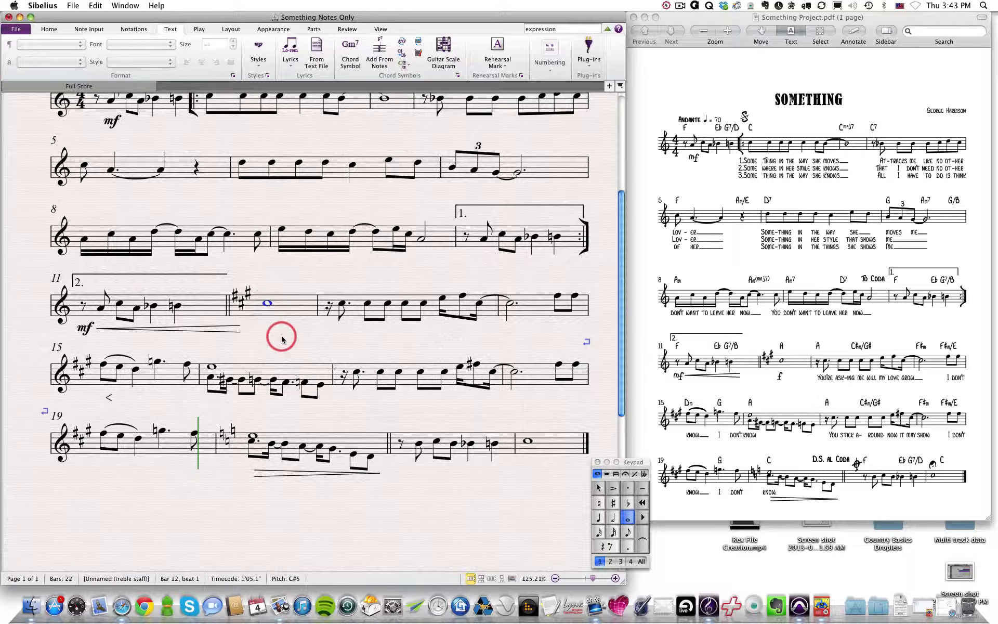
{"action": "key", "text": "Escape"}
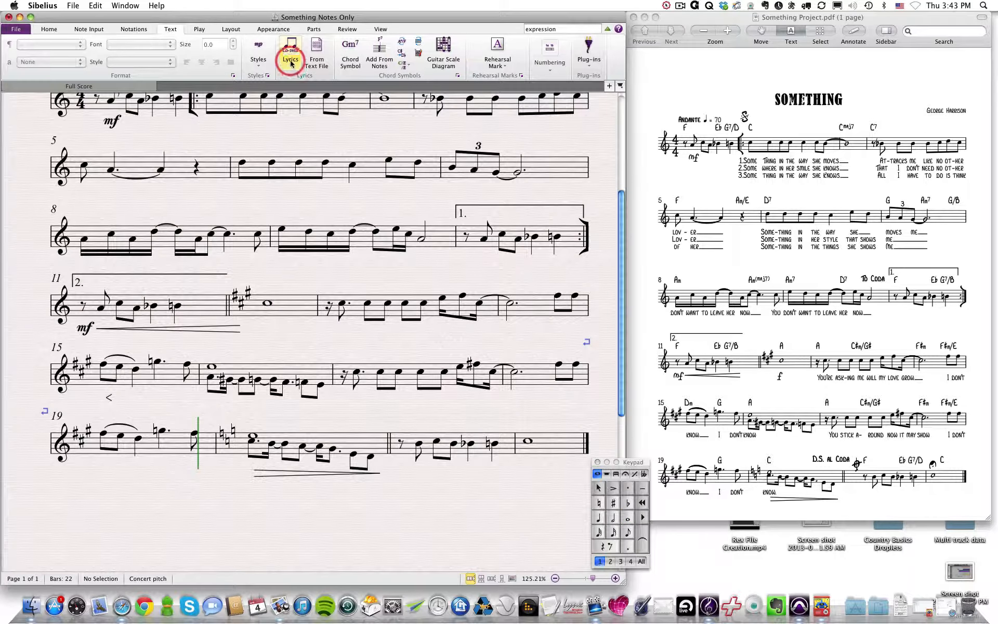
{"action": "left_click", "coordinate": [260, 54]}
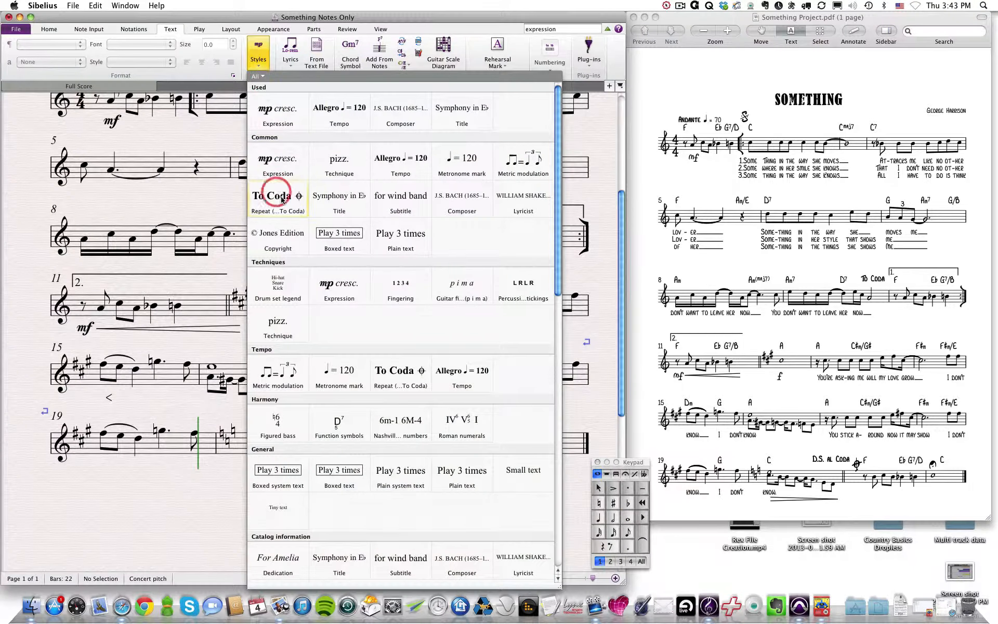
{"action": "left_click", "coordinate": [333, 289]}
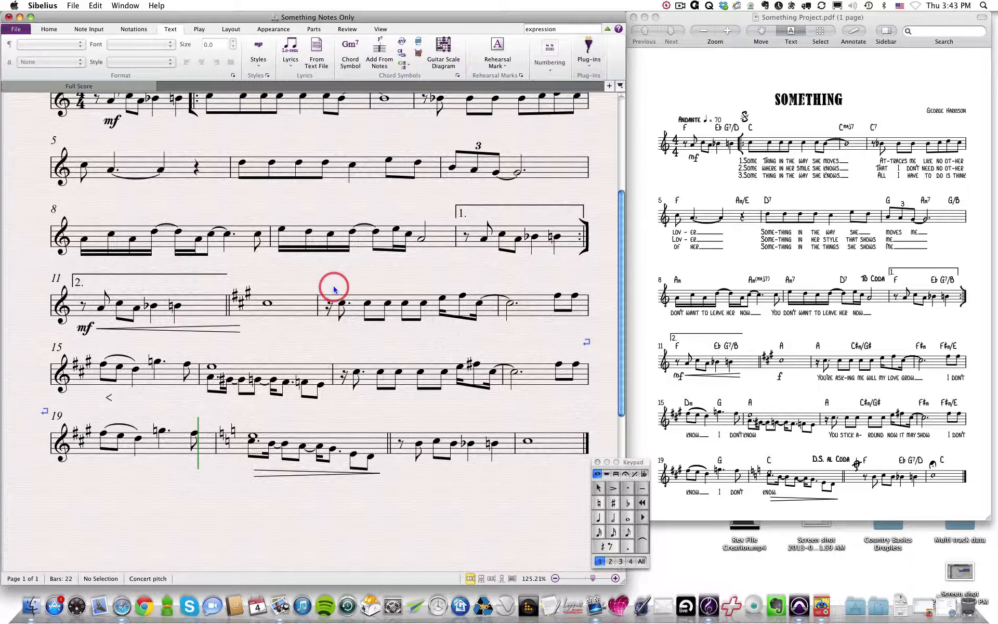
{"action": "left_click", "coordinate": [268, 309]}
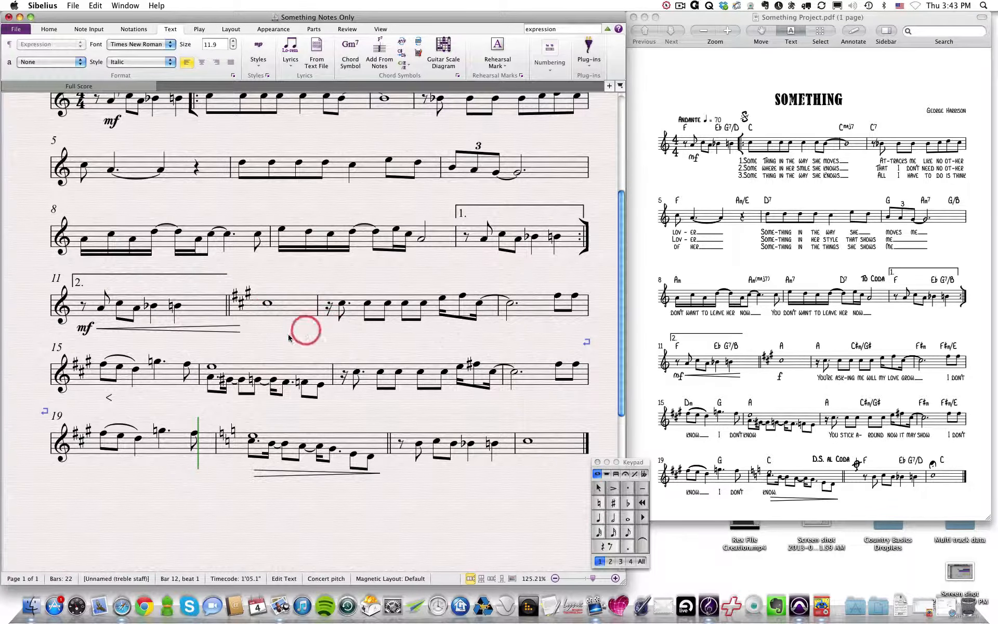
{"action": "left_click", "coordinate": [260, 327], "text": "ctrl"}
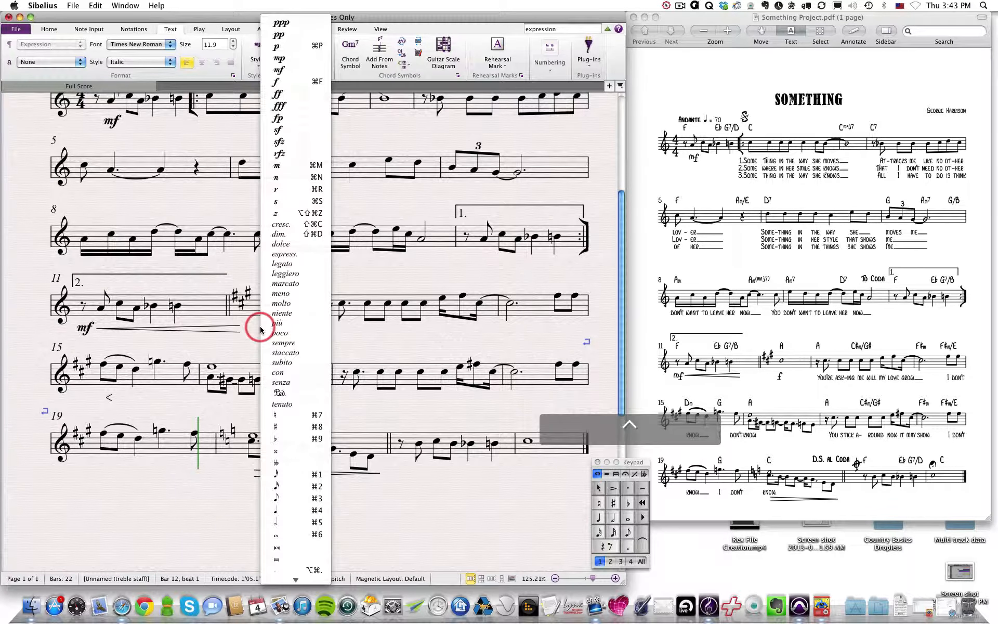
{"action": "left_click", "coordinate": [284, 81]}
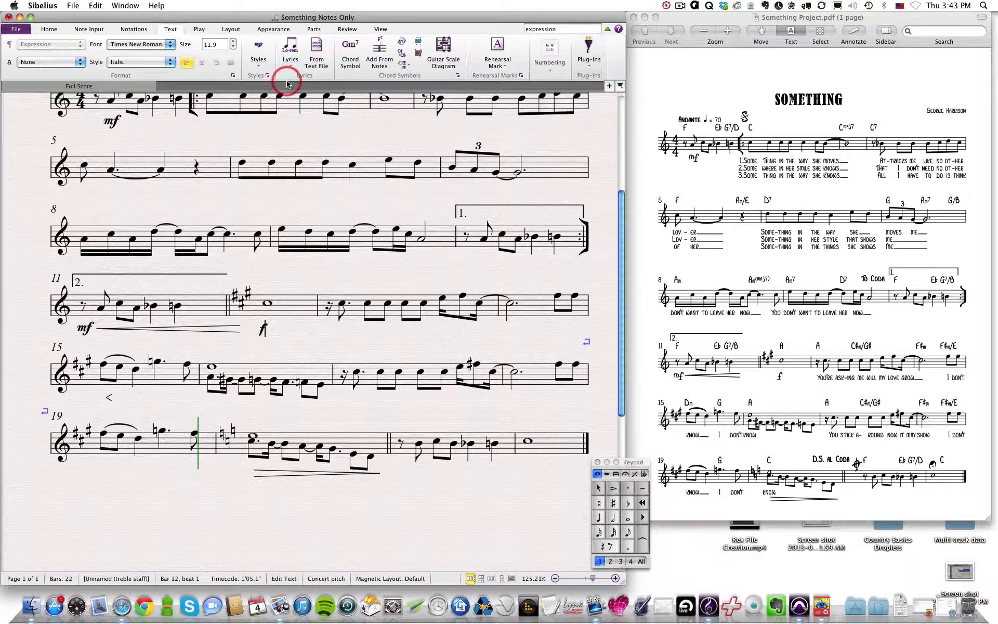
{"action": "left_click", "coordinate": [333, 340]}
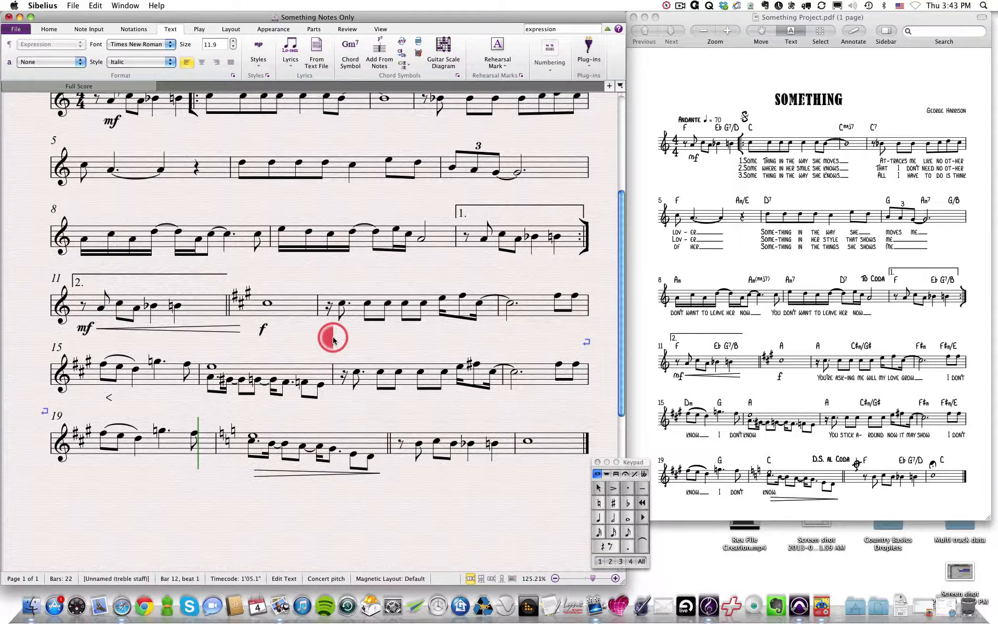
{"action": "left_click", "coordinate": [314, 275]}
{"action": "key", "text": "super+s"}
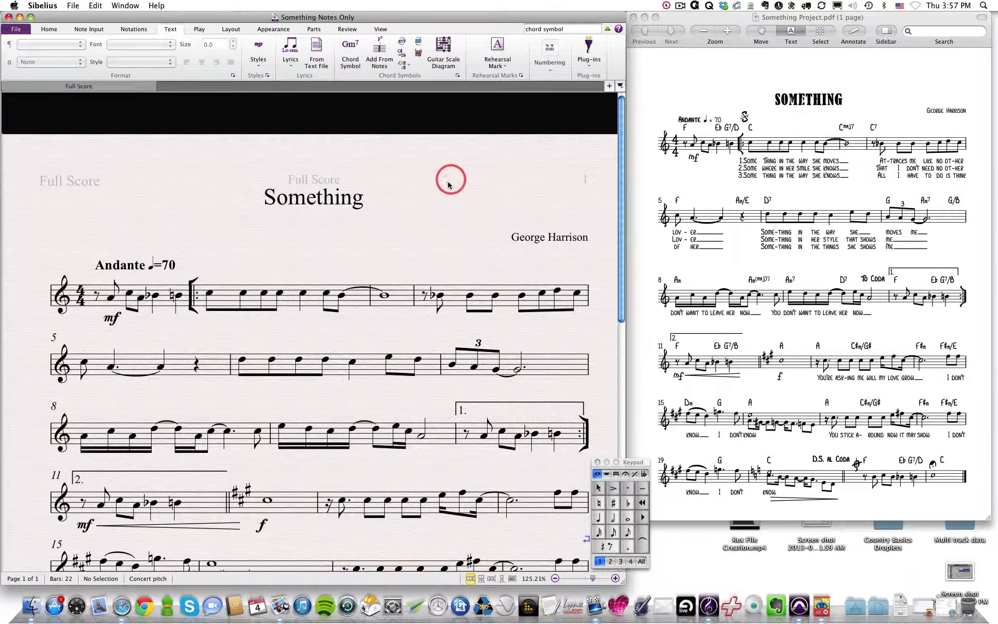
Step: Look up "chord symbol" in the command search and start a chord symbol above the beginning of the first bar
{"action": "left_click", "coordinate": [552, 28]}
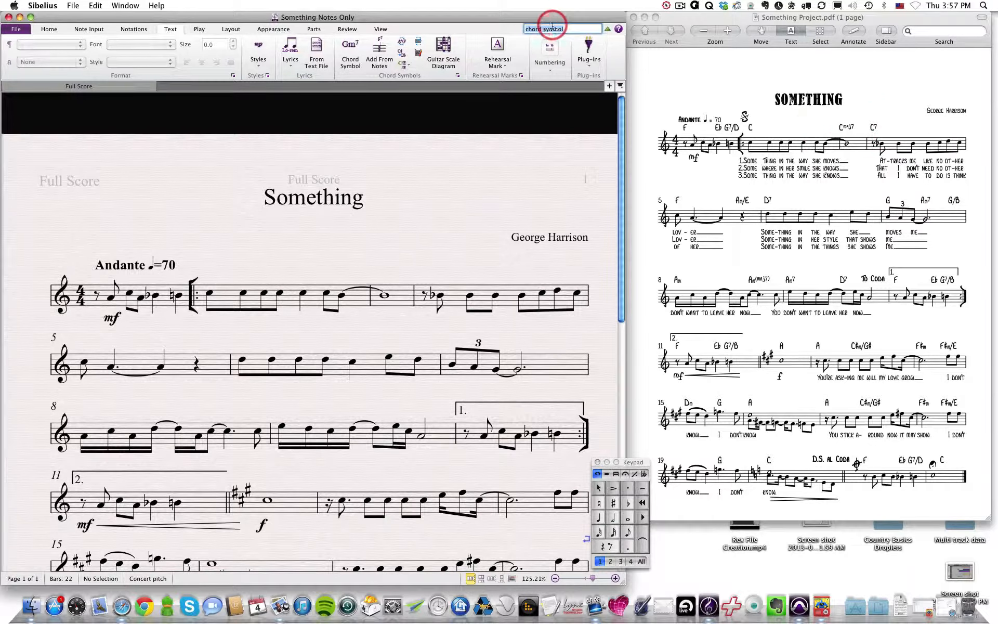
{"action": "key", "text": "Return"}
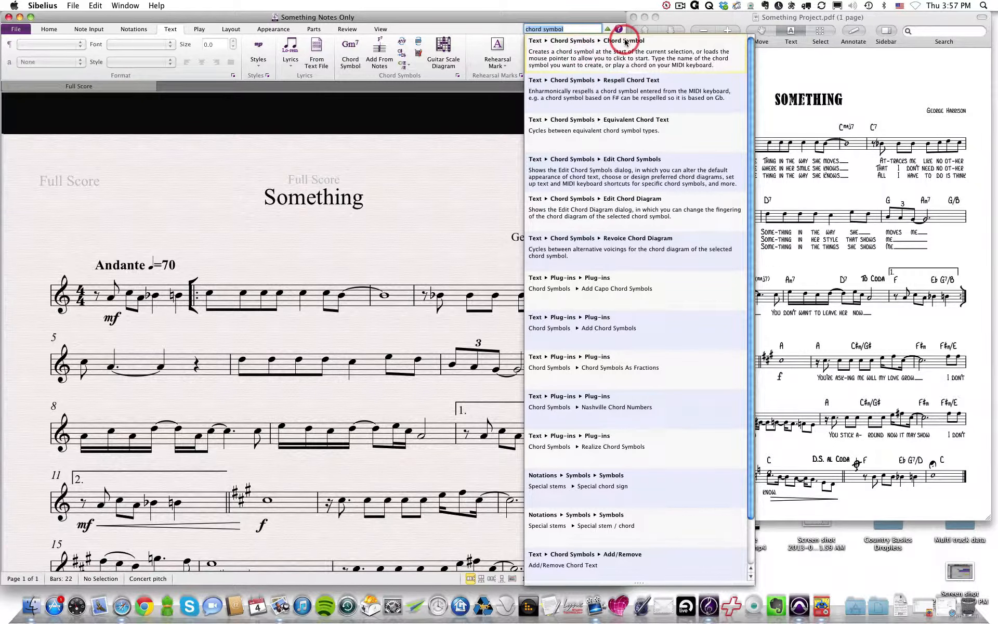
{"action": "left_click", "coordinate": [169, 30]}
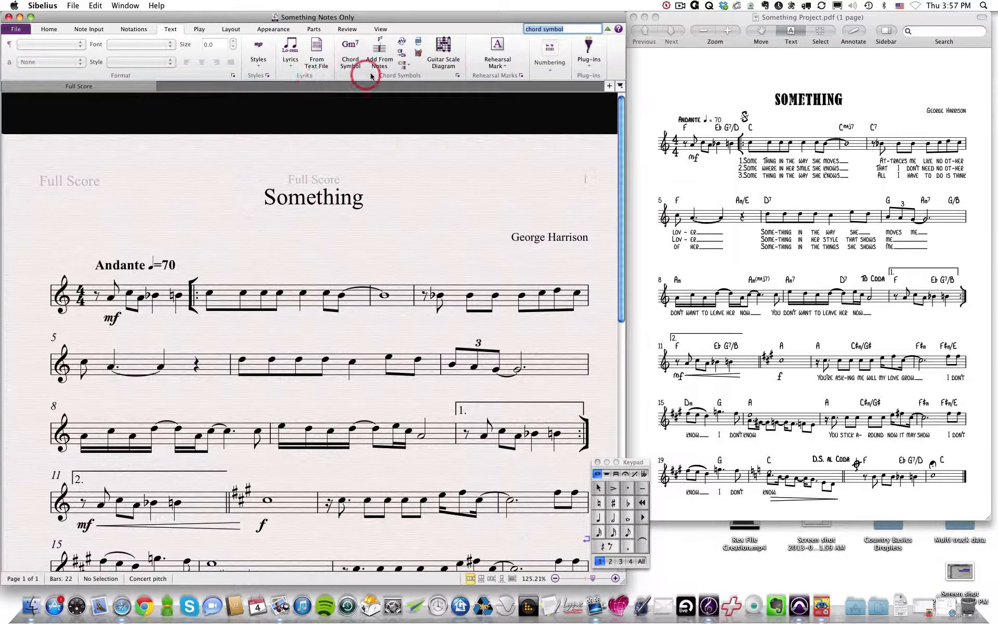
{"action": "left_click", "coordinate": [351, 55]}
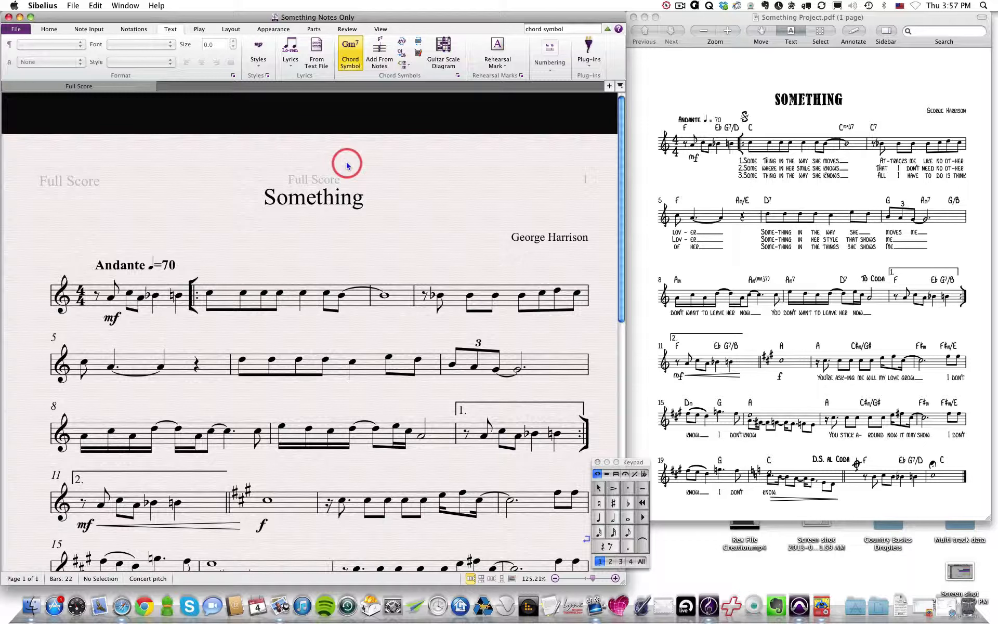
{"action": "left_click", "coordinate": [97, 278]}
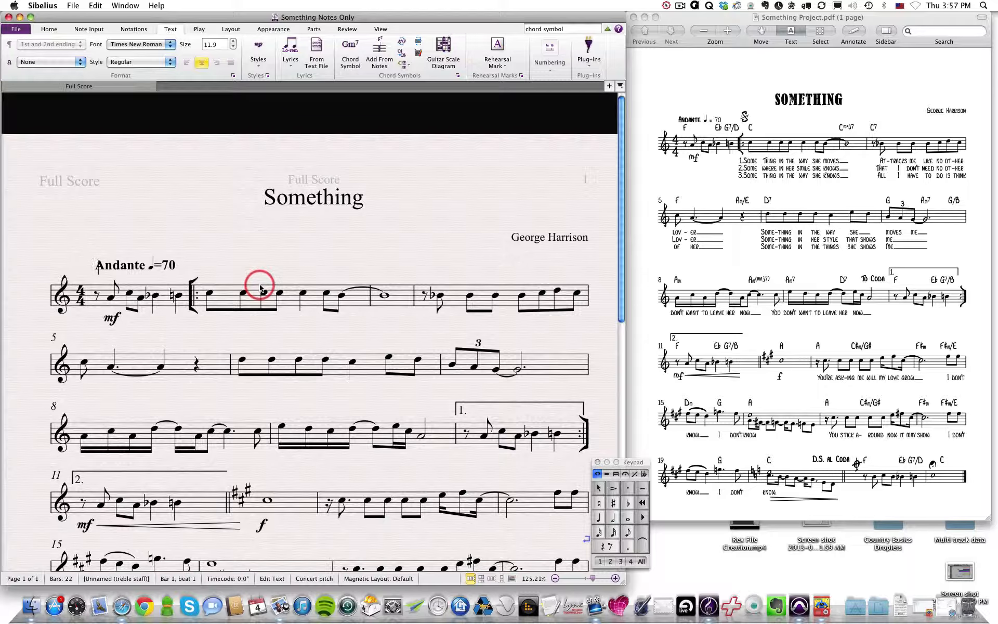
Step: Enter the chord symbols F, Eb and G7/D above beats 1, 3 and 4 of the first bar
{"action": "key", "text": "shift"}
{"action": "type", "text": "F"}
{"action": "key", "text": "space"}
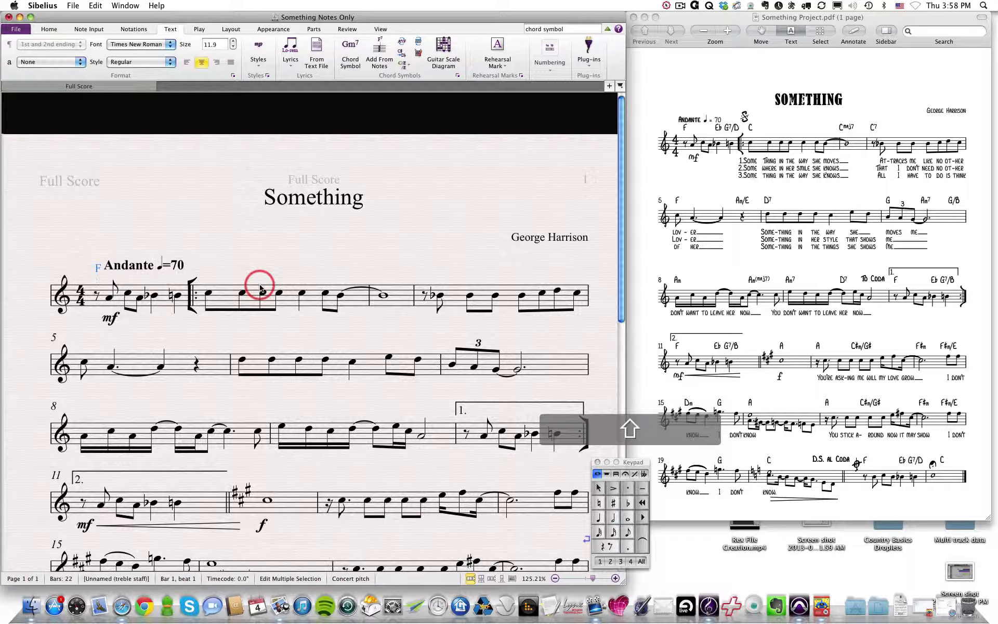
{"action": "type", "text": "E"}
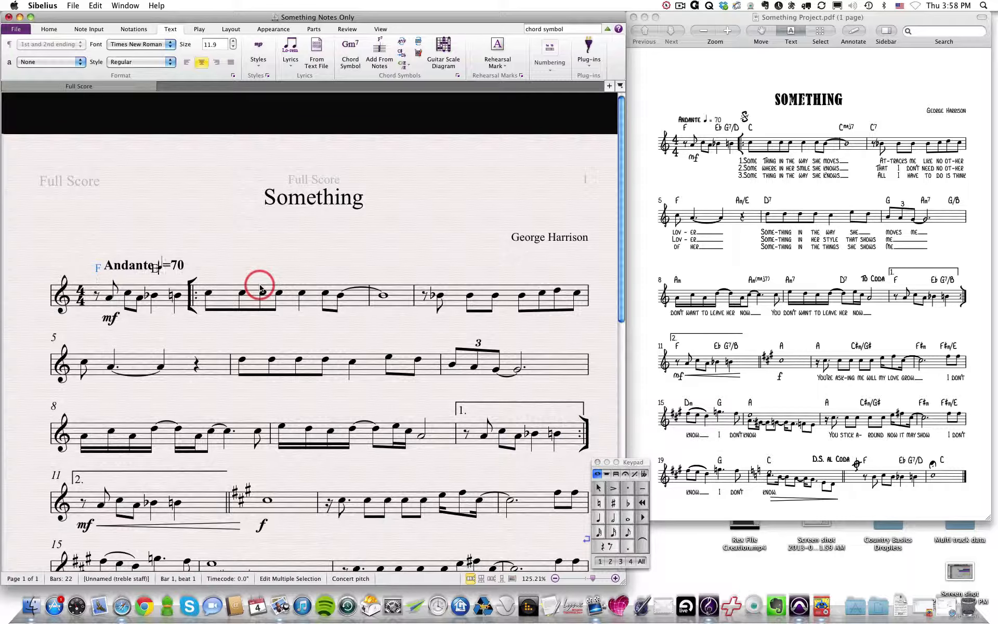
{"action": "type", "text": "b"}
{"action": "key", "text": "space"}
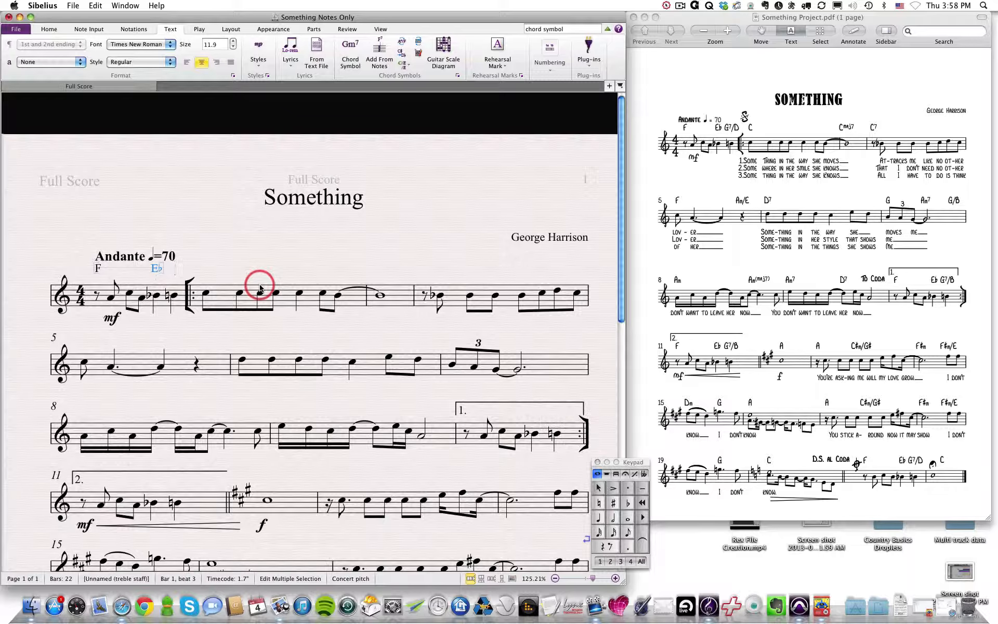
{"action": "type", "text": "G7"}
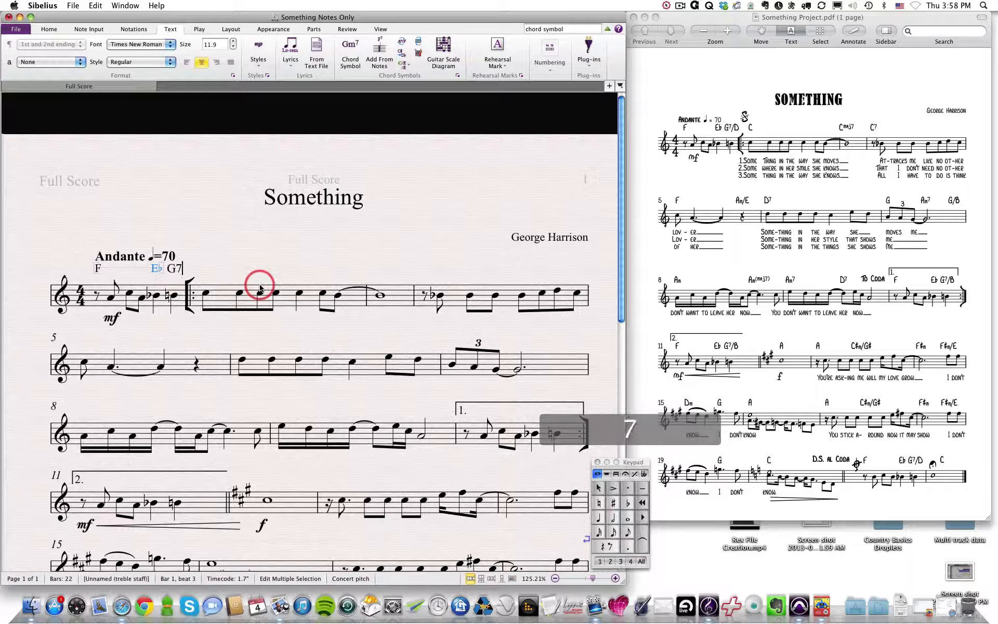
{"action": "type", "text": "/D"}
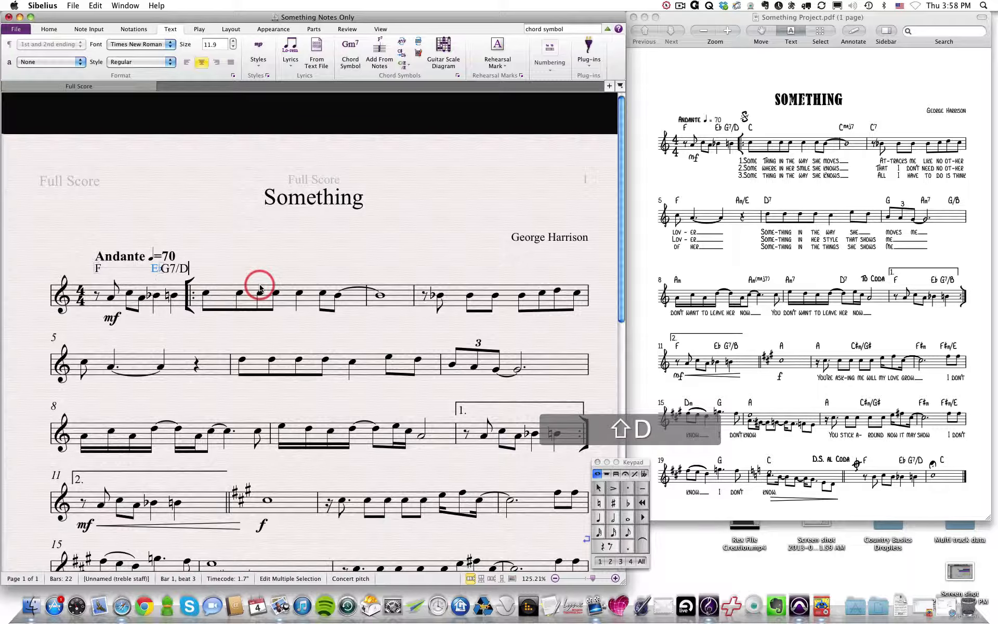
{"action": "key", "text": "space"}
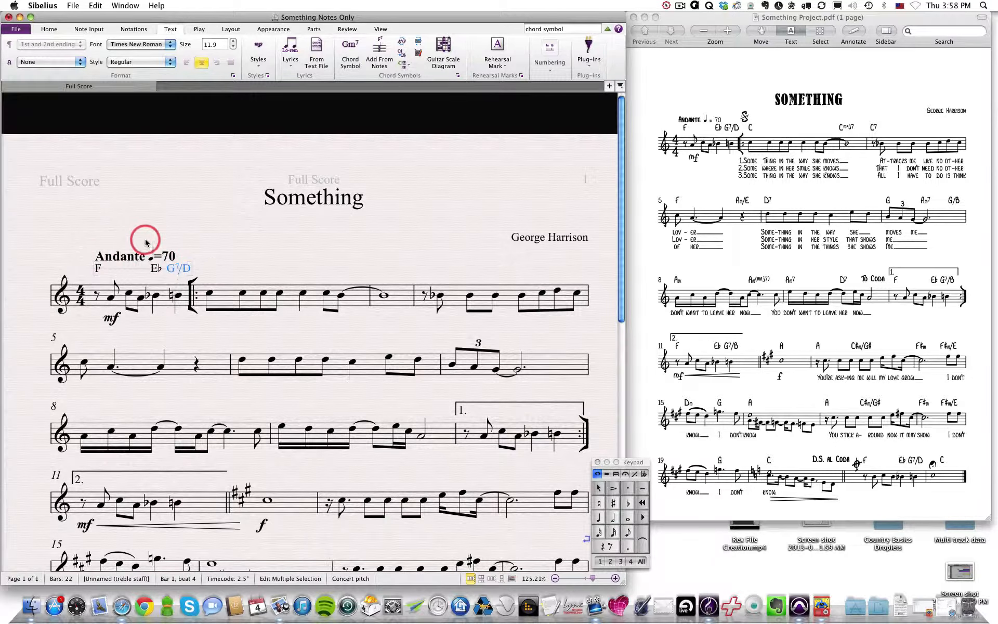
{"action": "left_click", "coordinate": [230, 30]}
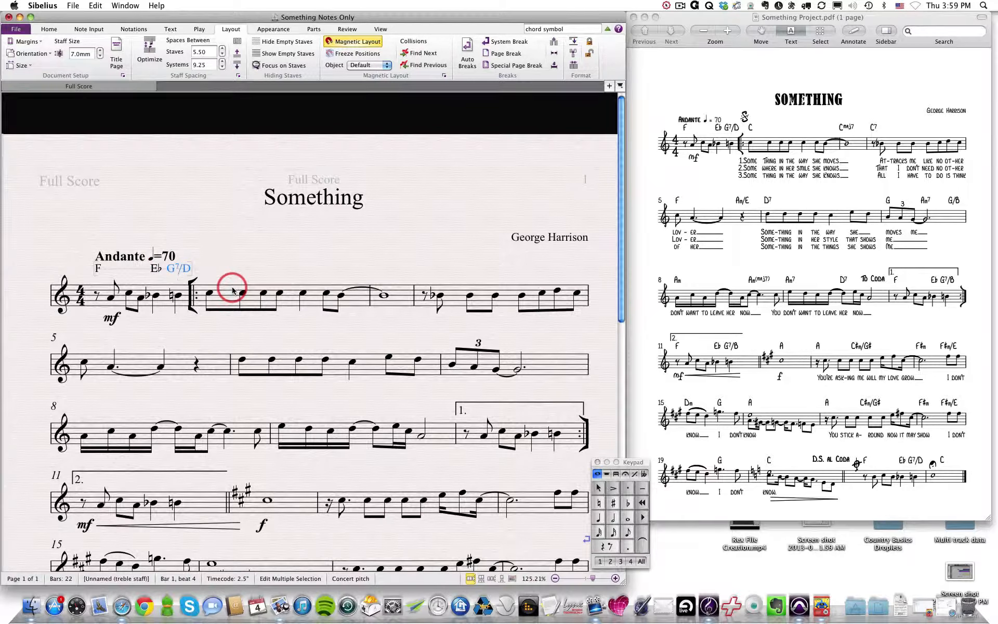
Step: Enter the chord symbols C, Cmaj7 and C7 above the first beats of bars 2, 3 and 4 respectively
{"action": "type", "text": "C"}
{"action": "key", "text": "space"}
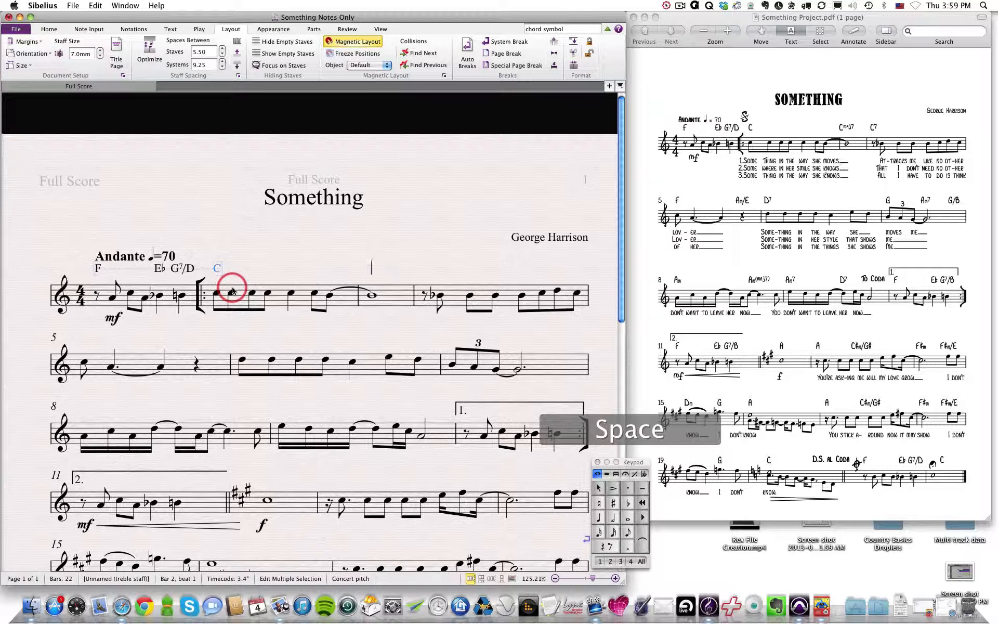
{"action": "type", "text": "Cmaj"}
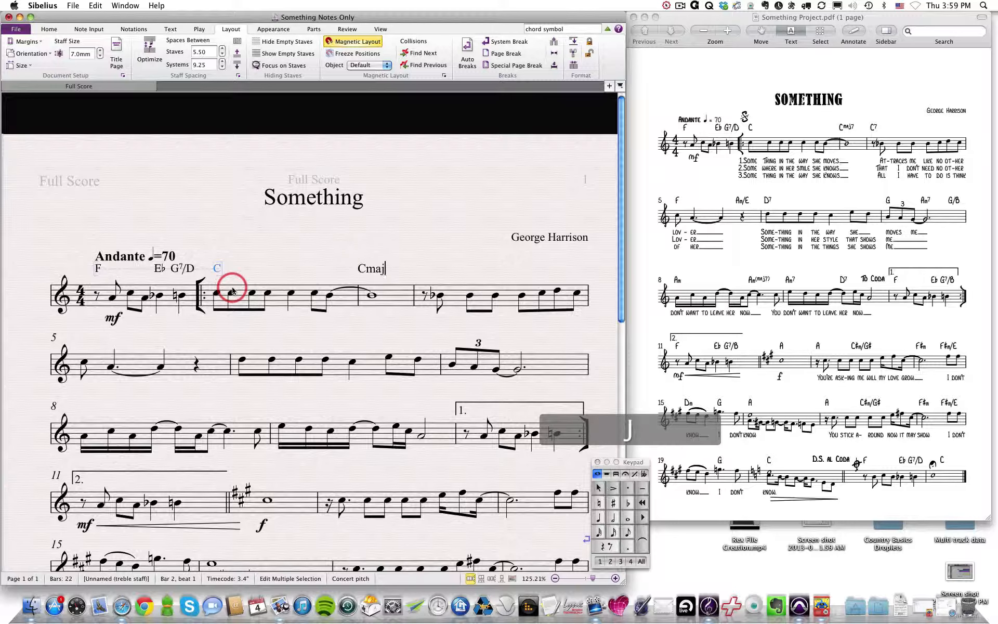
{"action": "type", "text": "7"}
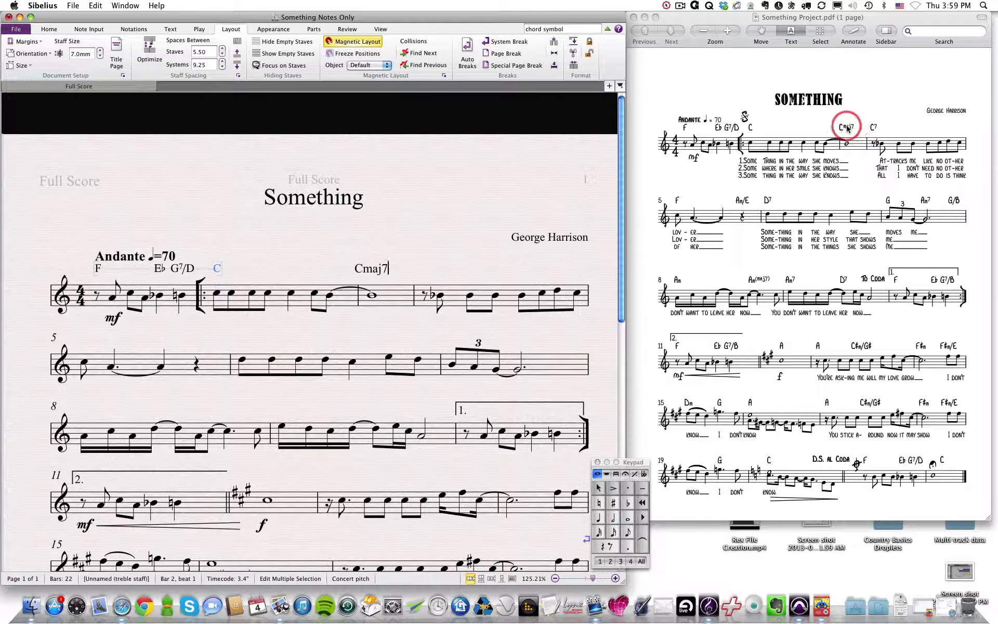
{"action": "key", "text": "space"}
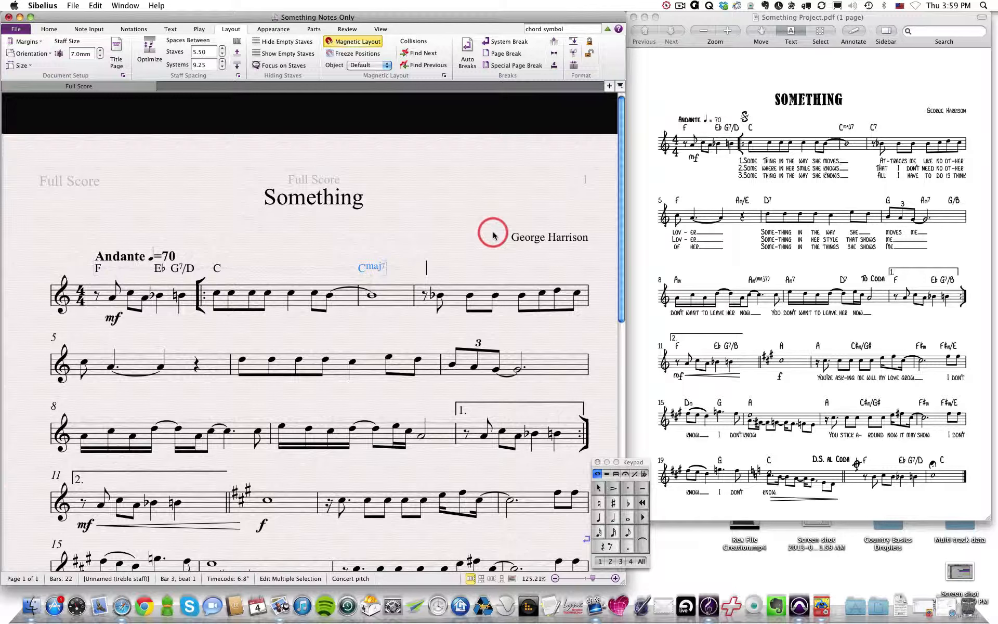
{"action": "type", "text": "C7"}
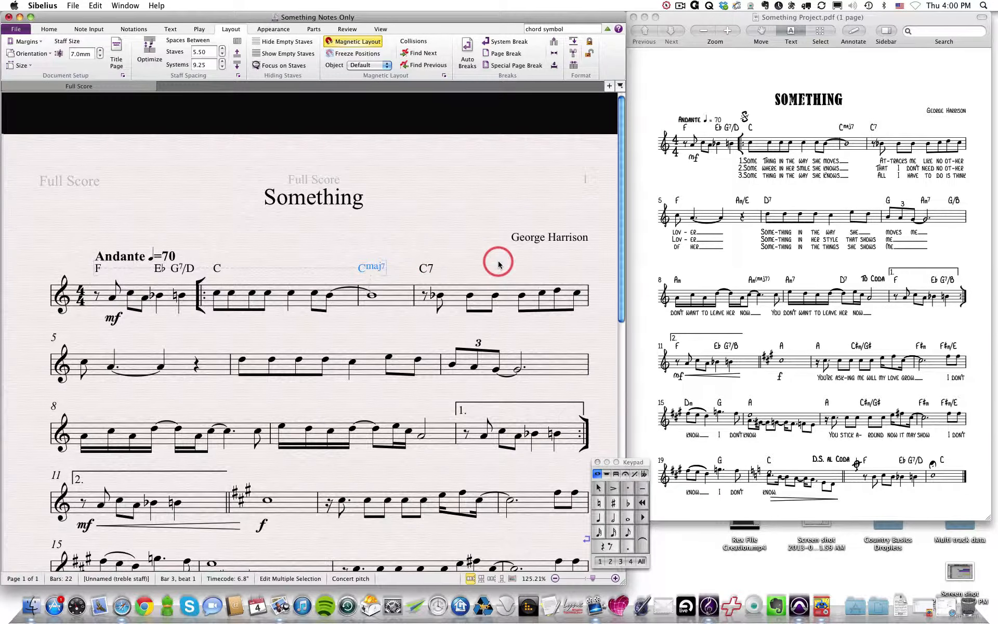
{"action": "key", "text": "space"}
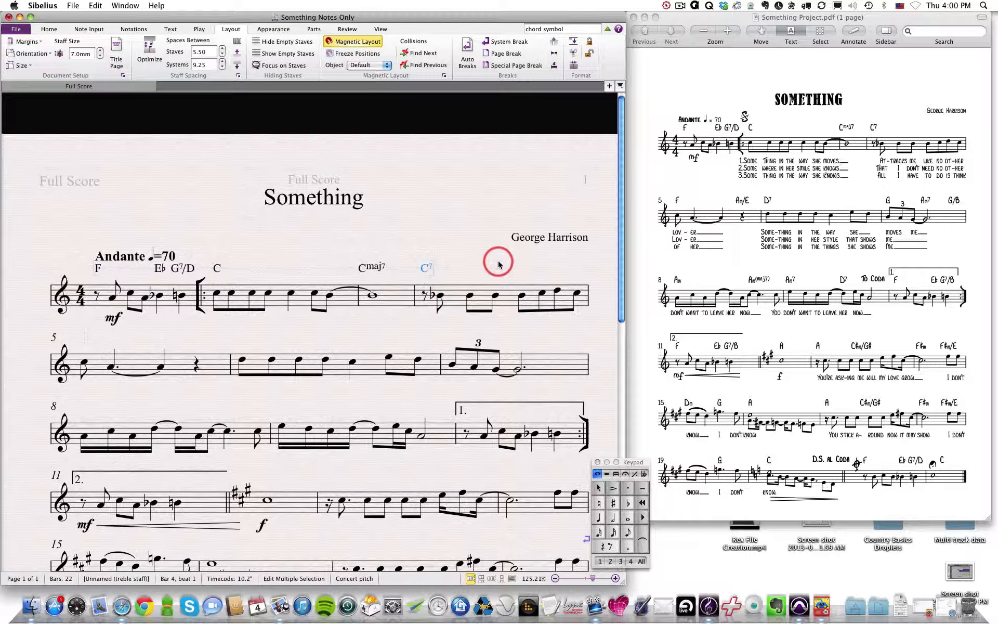
Step: Enter the chord symbols F and Am/E above beats 1 and 4 of bar 5, and D7 at the start of bar 6
{"action": "type", "text": "F"}
{"action": "key", "text": "space"}
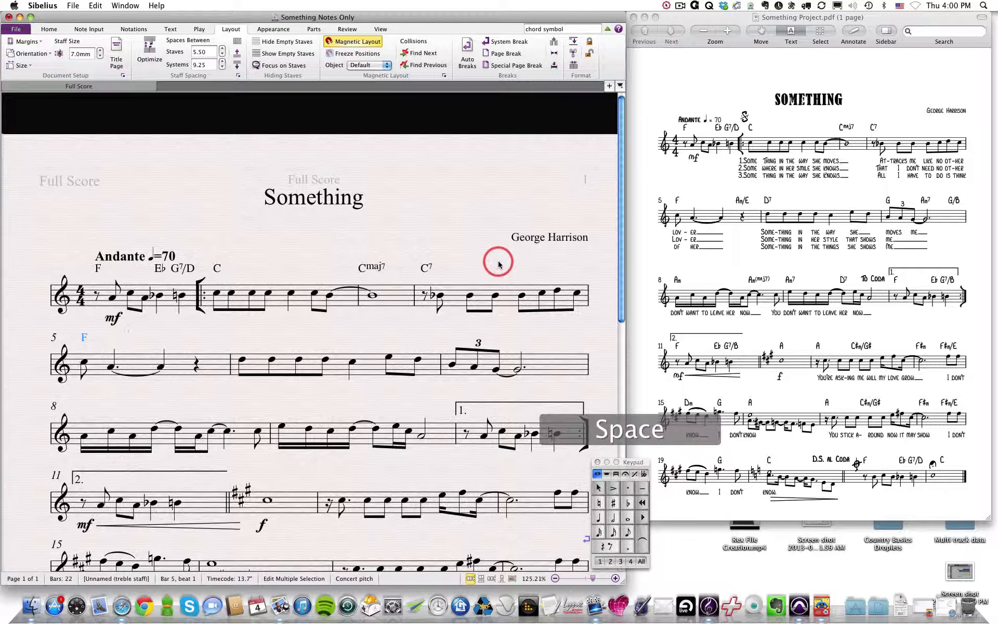
{"action": "key", "text": "space"}
{"action": "type", "text": "Am/E"}
{"action": "key", "text": "space"}
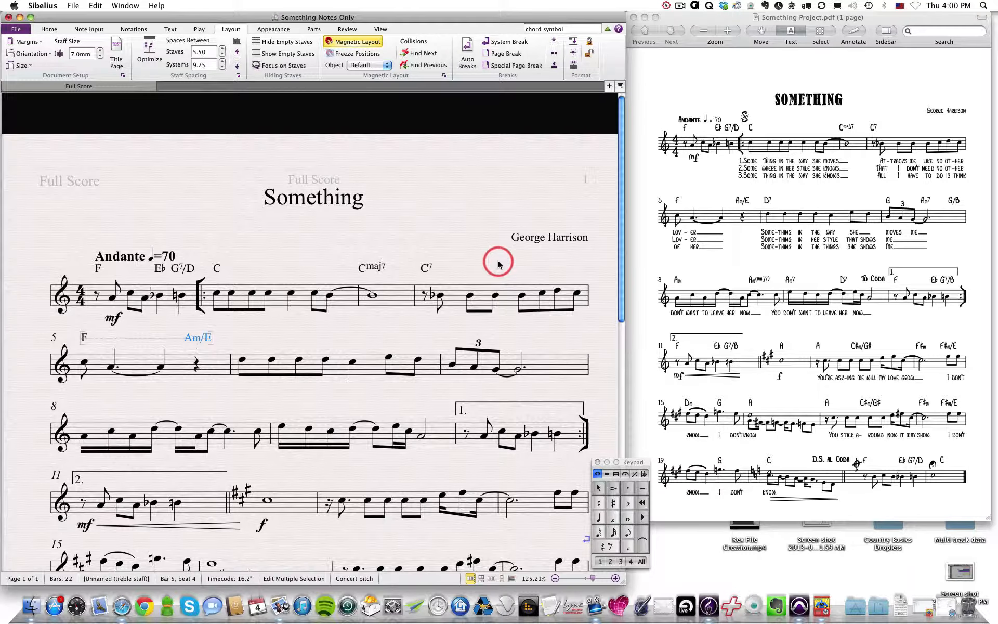
{"action": "type", "text": "D7"}
{"action": "key", "text": "space"}
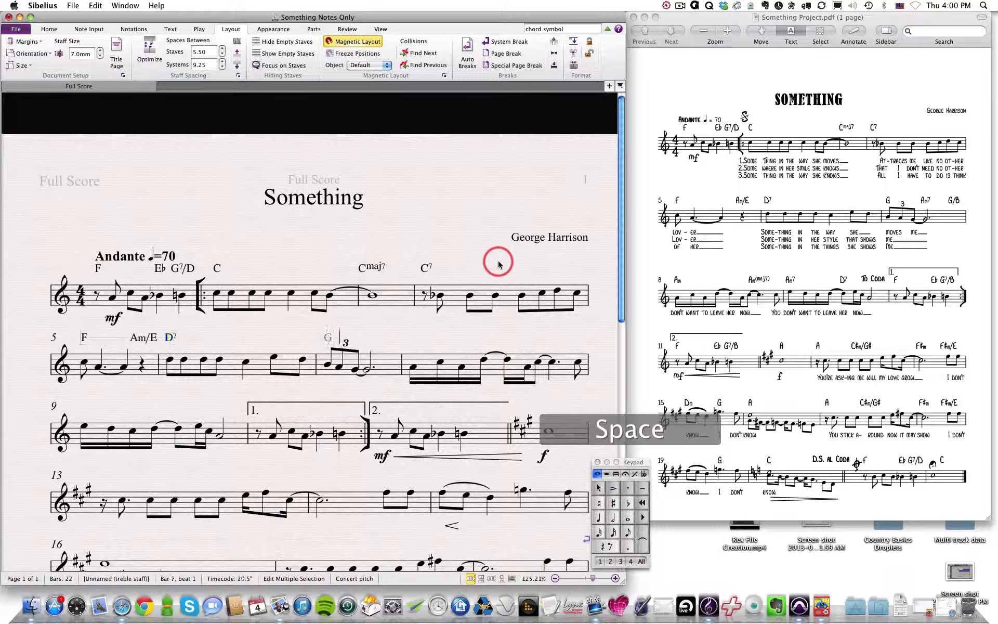
Step: Enter the chord symbols G, Am7 and G/B above bar 7, starting on the first note of the triplet
{"action": "type", "text": "G"}
{"action": "key", "text": "space"}
{"action": "type", "text": "Am7"}
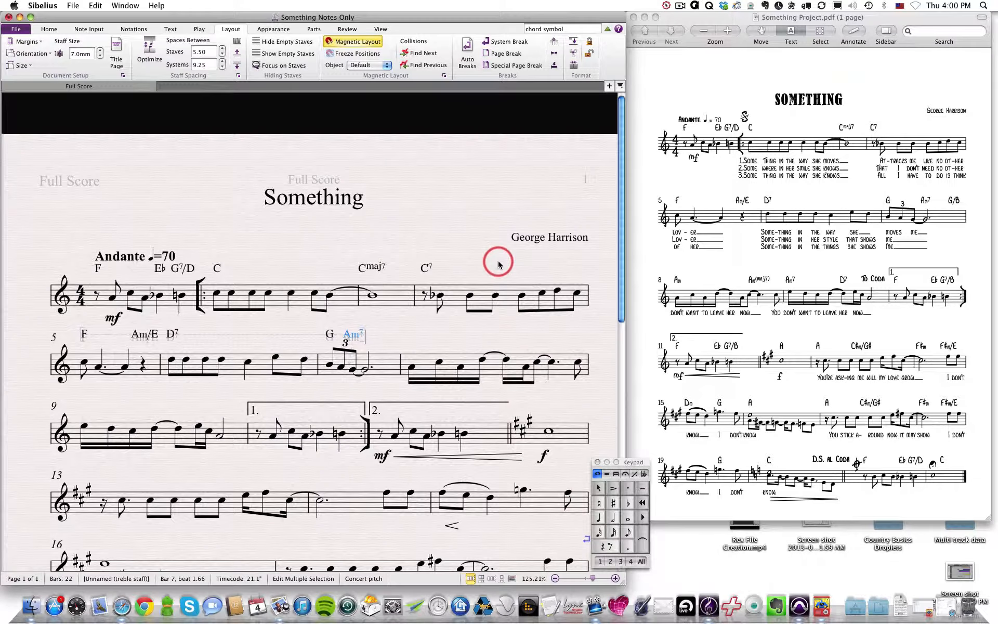
{"action": "key", "text": "space"}
{"action": "type", "text": "G/B"}
{"action": "key", "text": "space"}
Step: Enter the chord symbols Am and Am(maj7) above bar 8, with Am on beat 1, and end the chord entry
{"action": "type", "text": "Am"}
{"action": "key", "text": "space"}
{"action": "key", "text": "space"}
{"action": "type", "text": "Am(maj7)"}
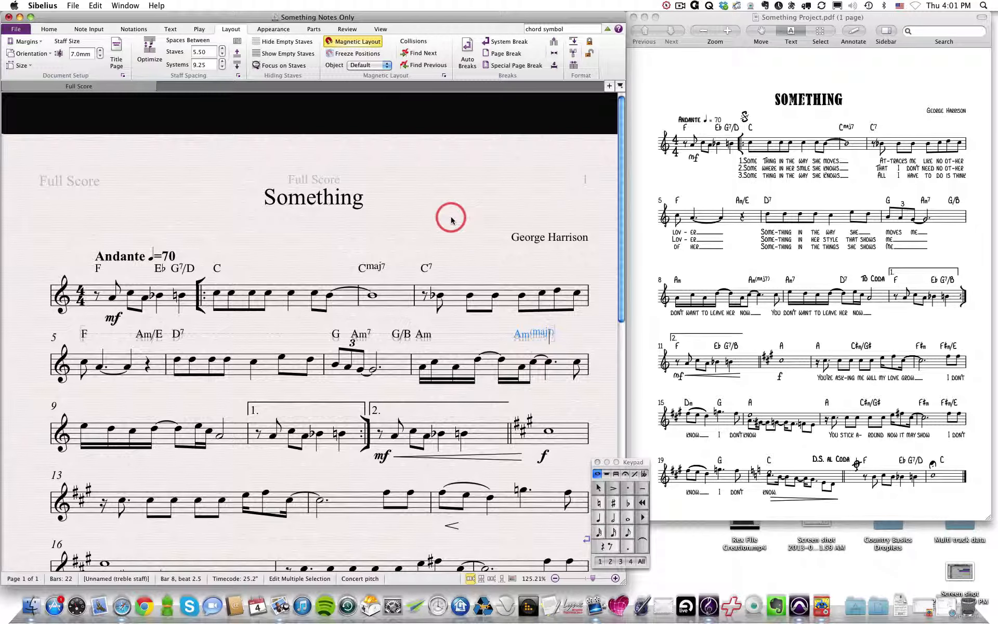
{"action": "key", "text": "Escape"}
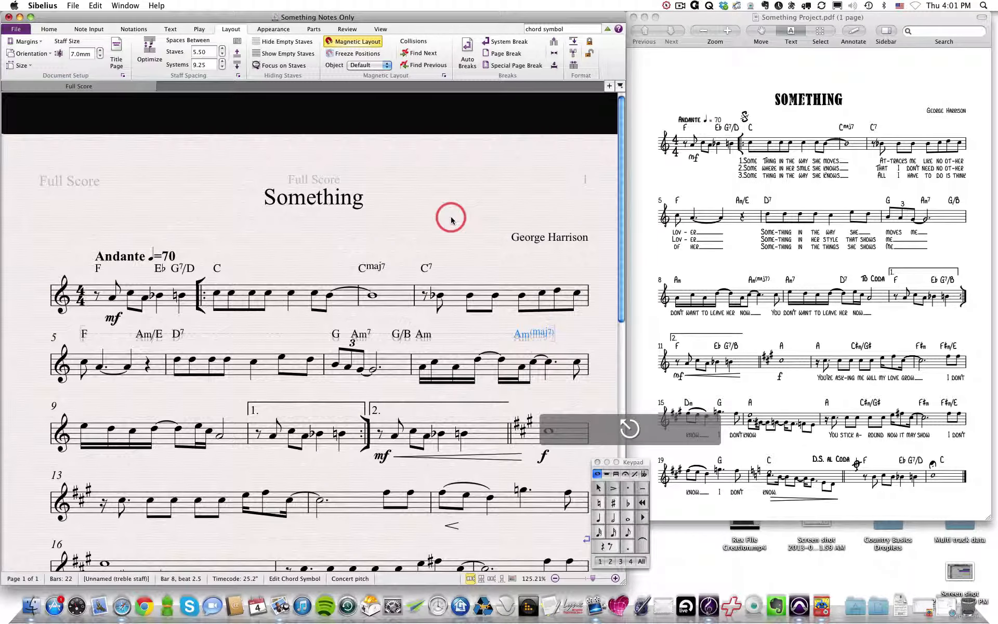
{"action": "left_click", "coordinate": [385, 375]}
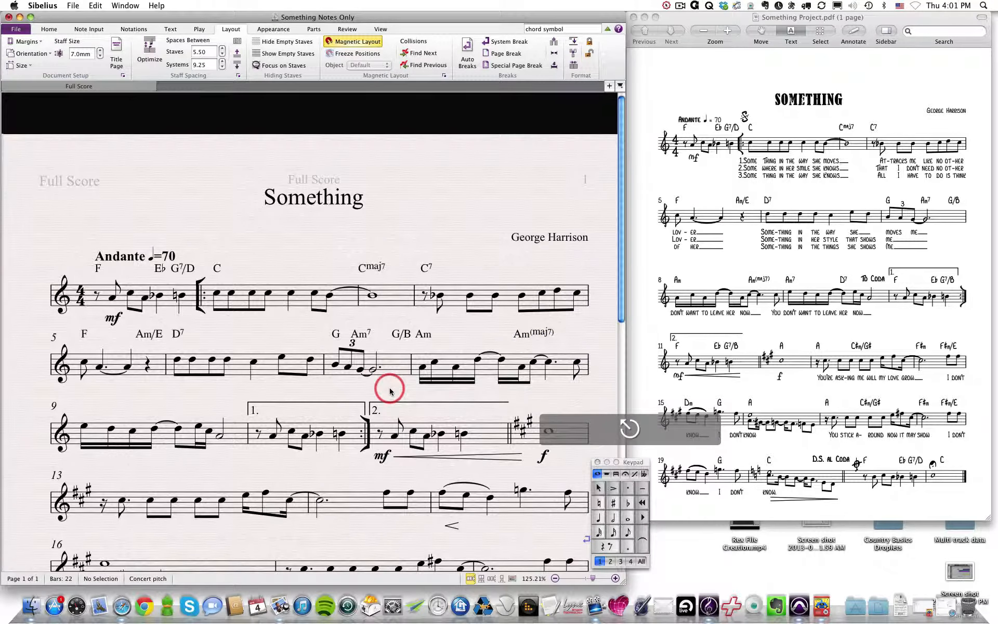
Step: Start a new chord symbol above the first note of bar 9
{"action": "left_click", "coordinate": [176, 33]}
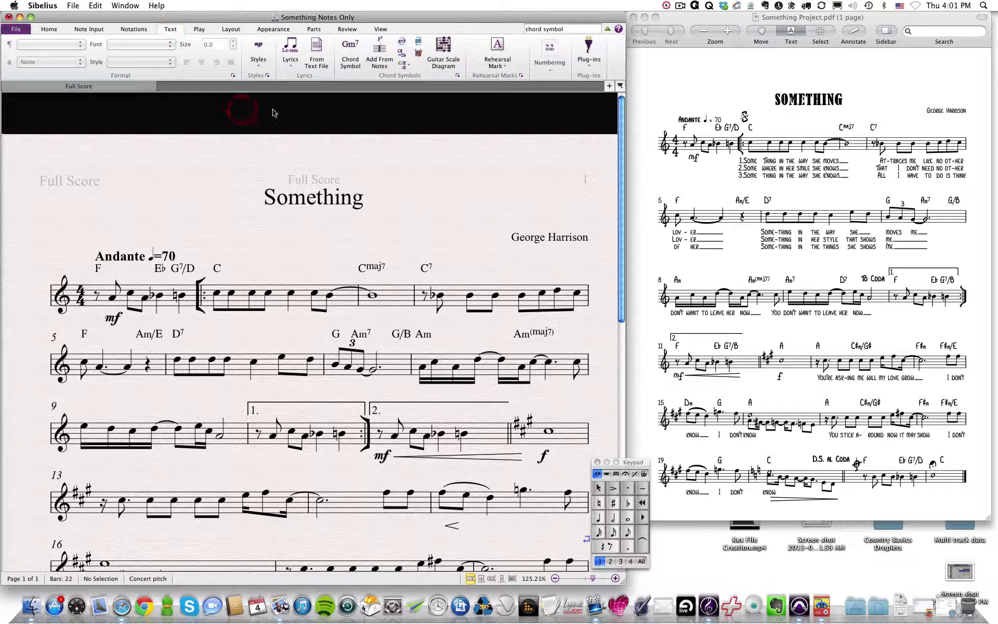
{"action": "left_click", "coordinate": [349, 56]}
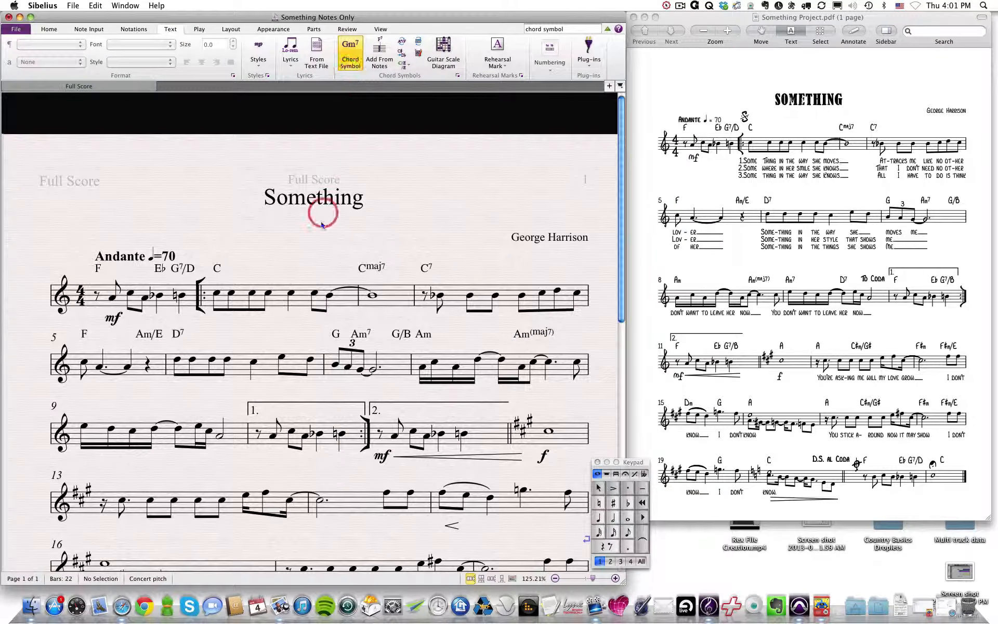
{"action": "left_click", "coordinate": [83, 427]}
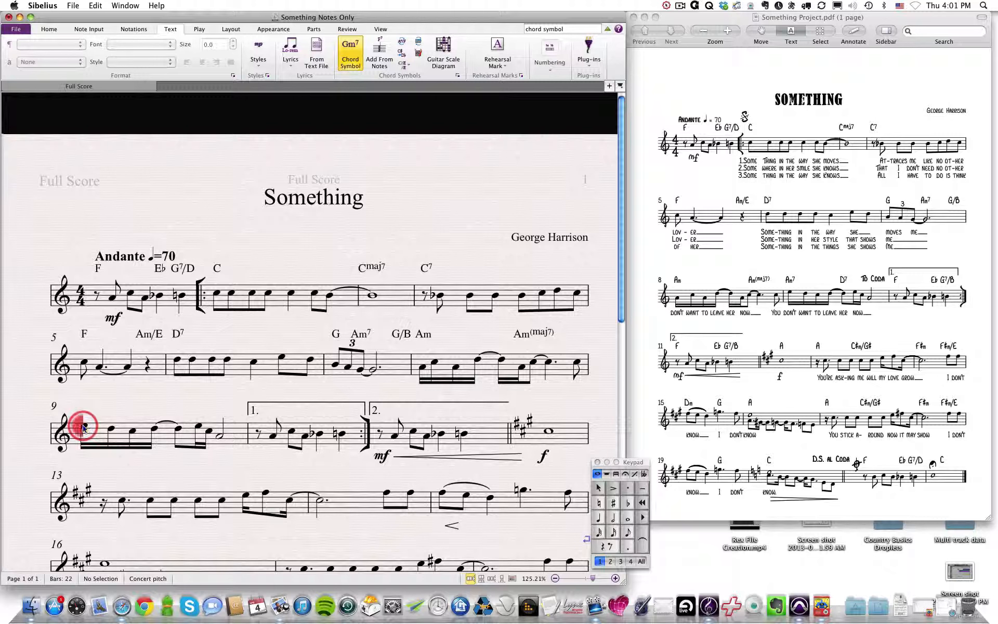